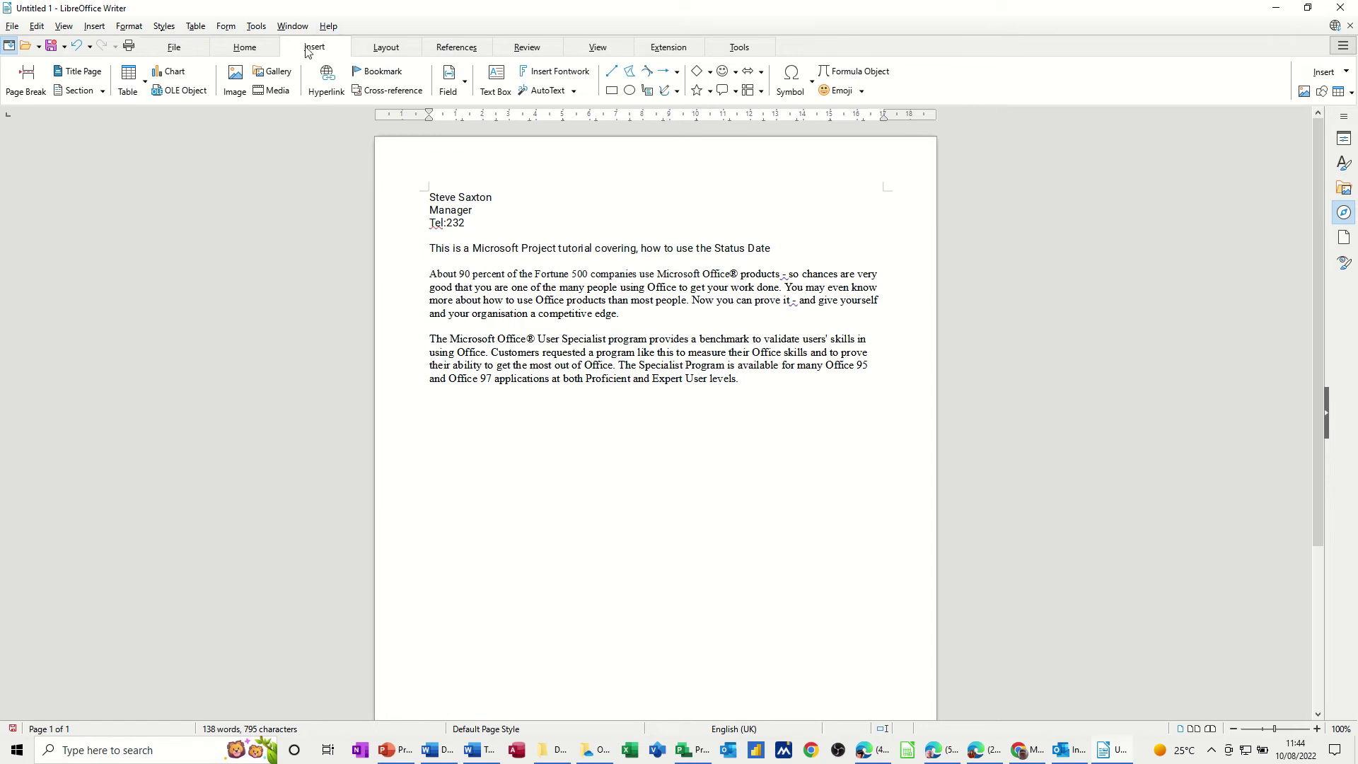
- Preview the Elegant business-card entries in the Business Cards, Work AutoText category
left_click(548, 96)
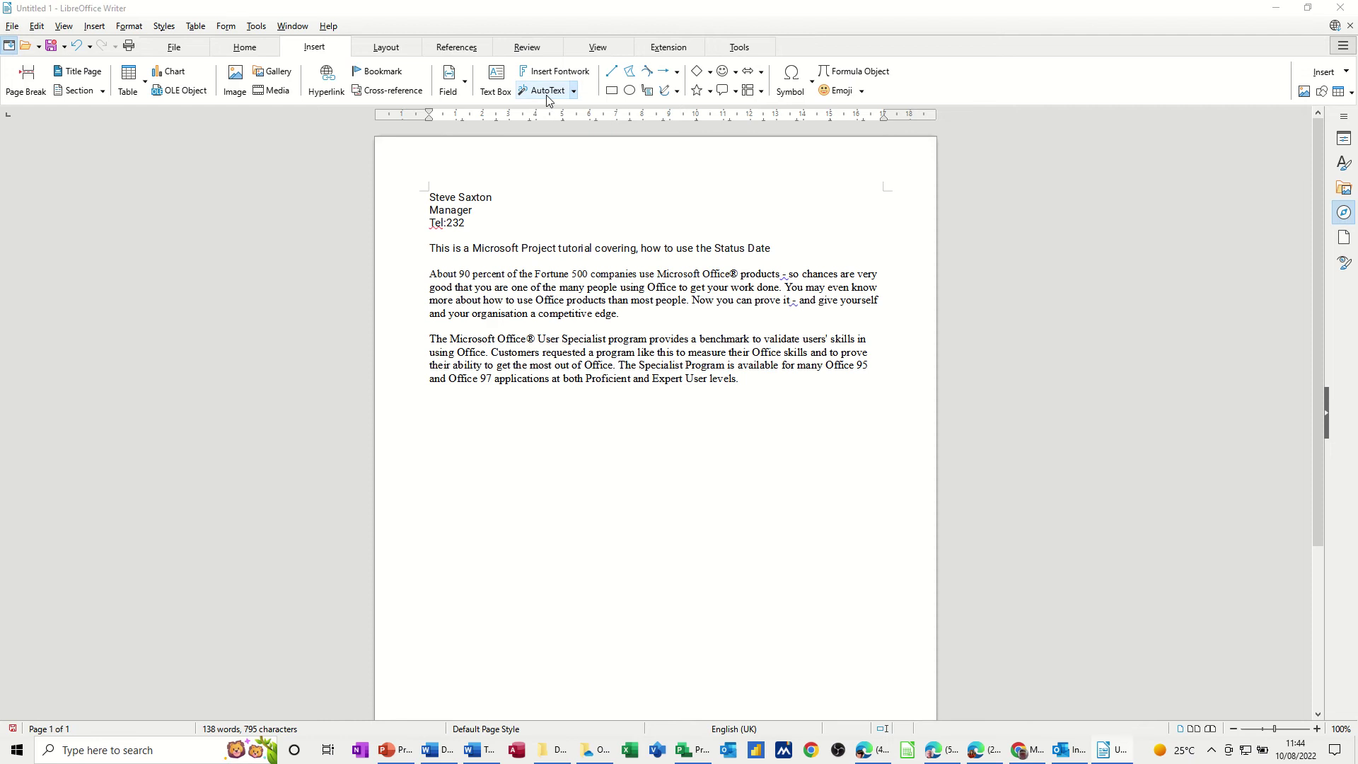
left_click(496, 285)
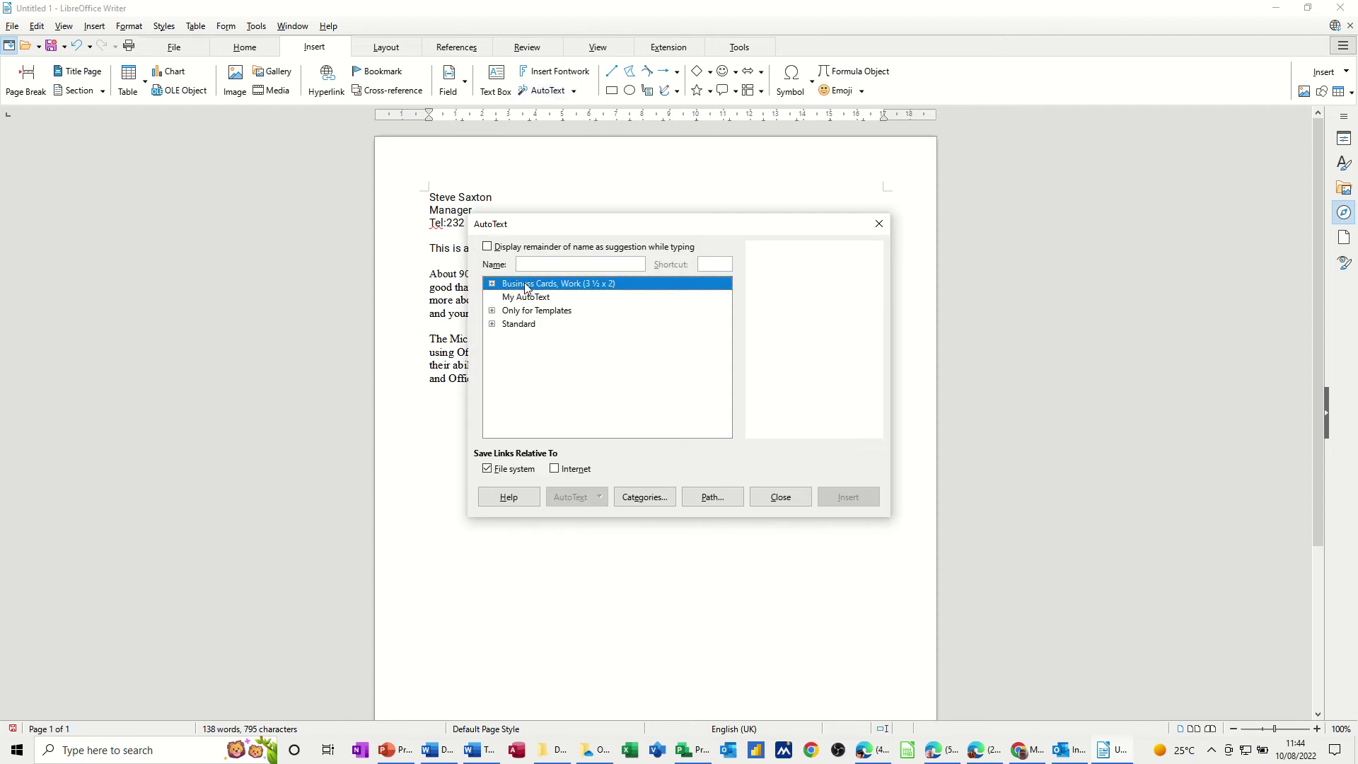
left_click(494, 284)
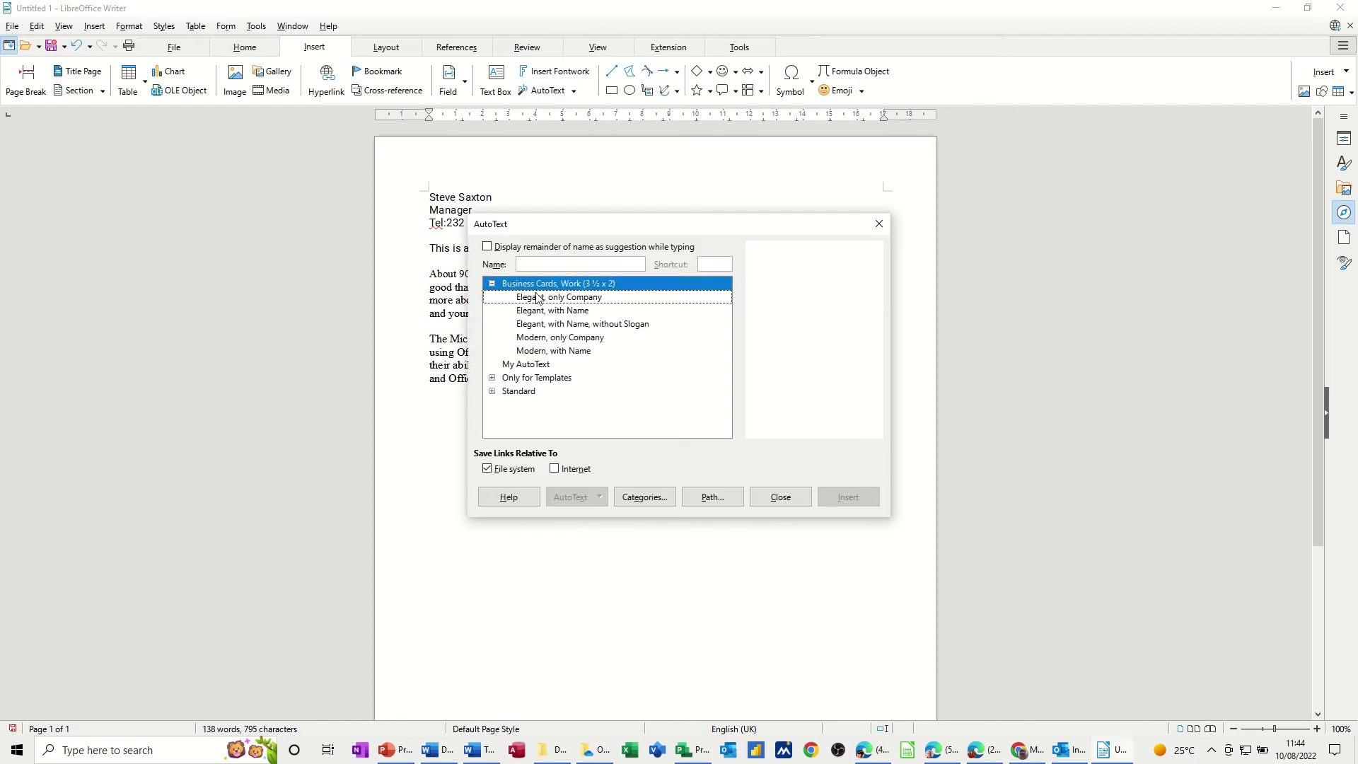
left_click(536, 297)
left_click(547, 312)
left_click(549, 324)
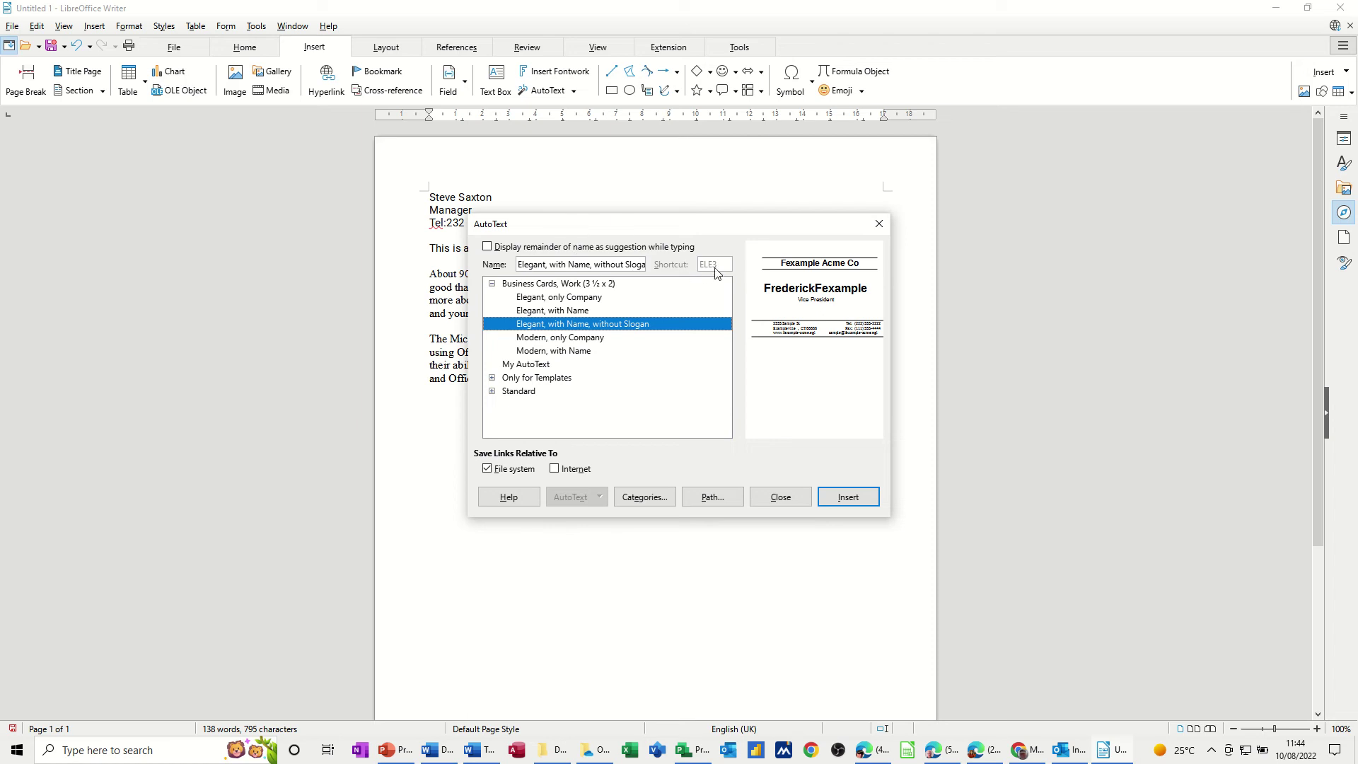
- Browse the Only for Templates and Standard categories, preview 2nd Reminder, then return to the letter
left_click(492, 283)
left_click(492, 311)
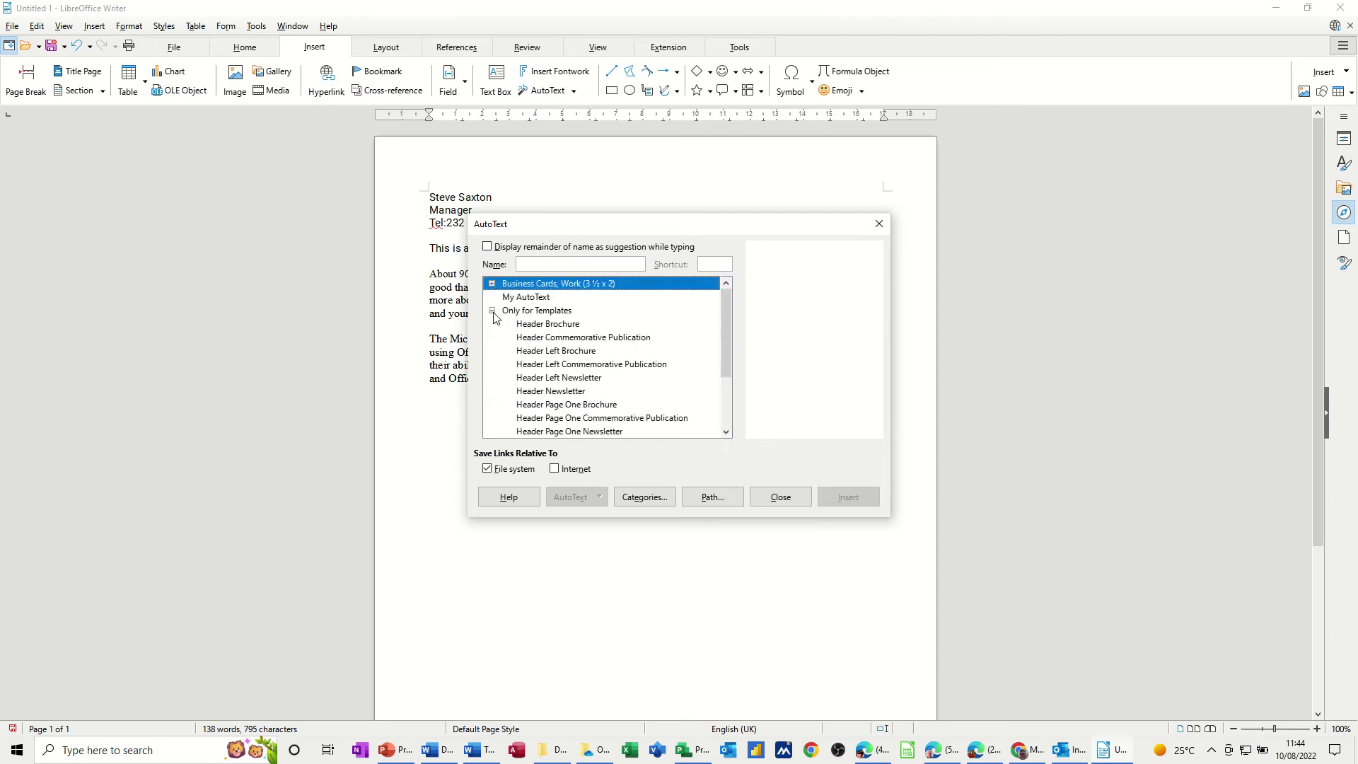
left_click(493, 310)
left_click(493, 324)
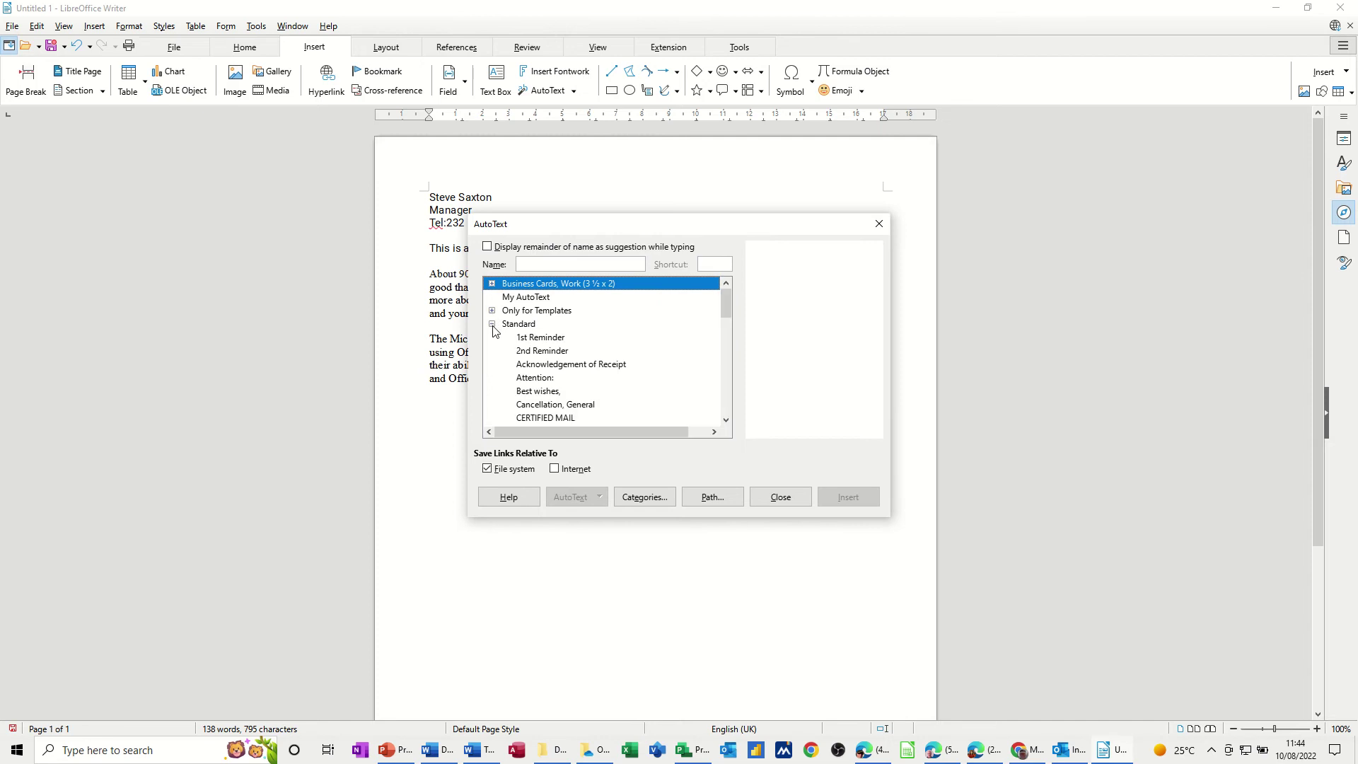
left_click(529, 351)
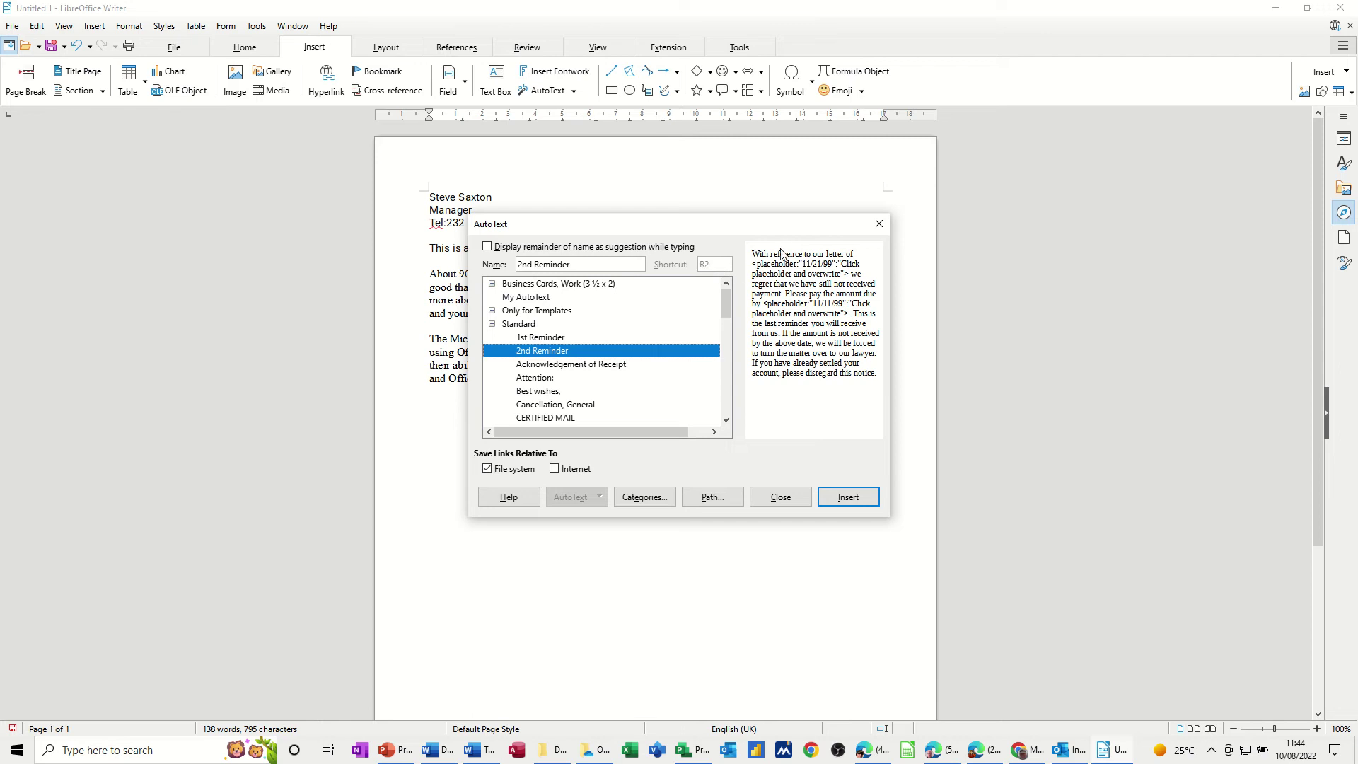
left_click(523, 297)
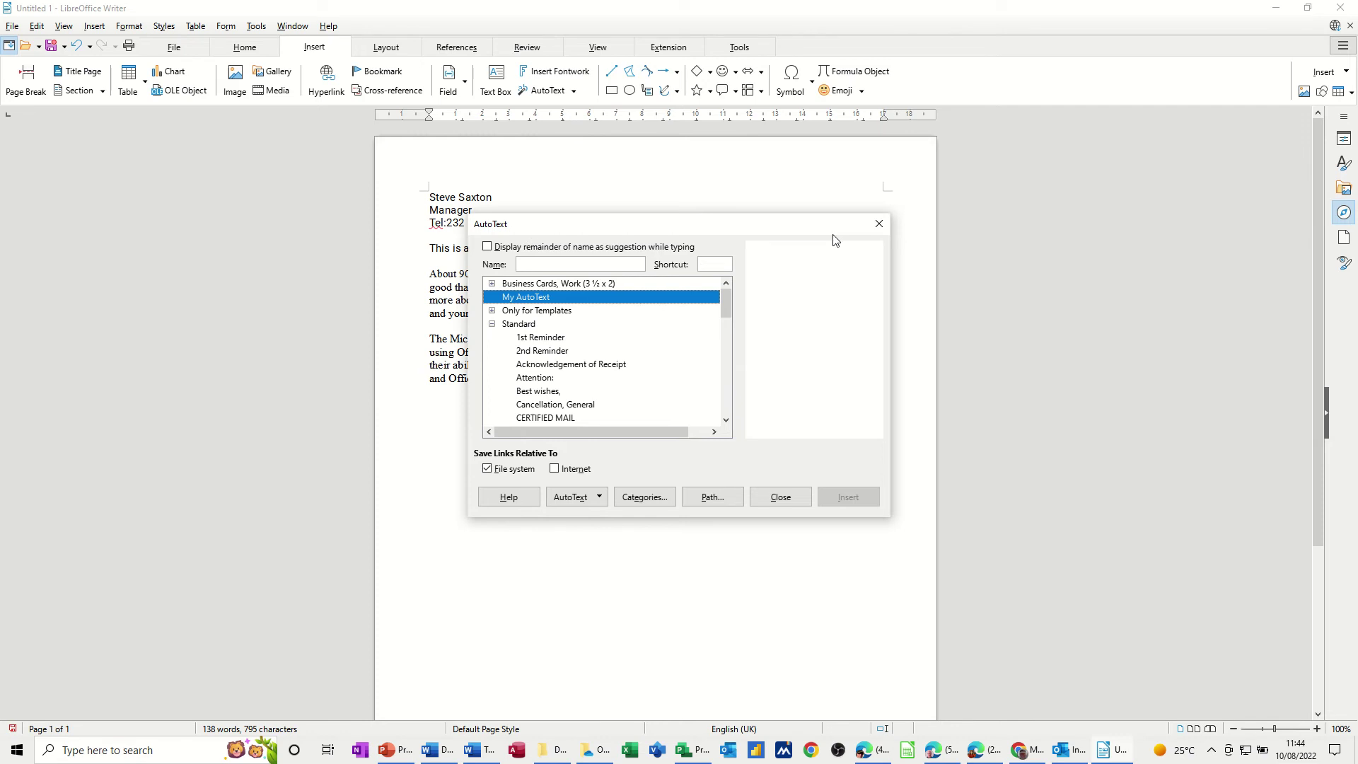
left_click(880, 224)
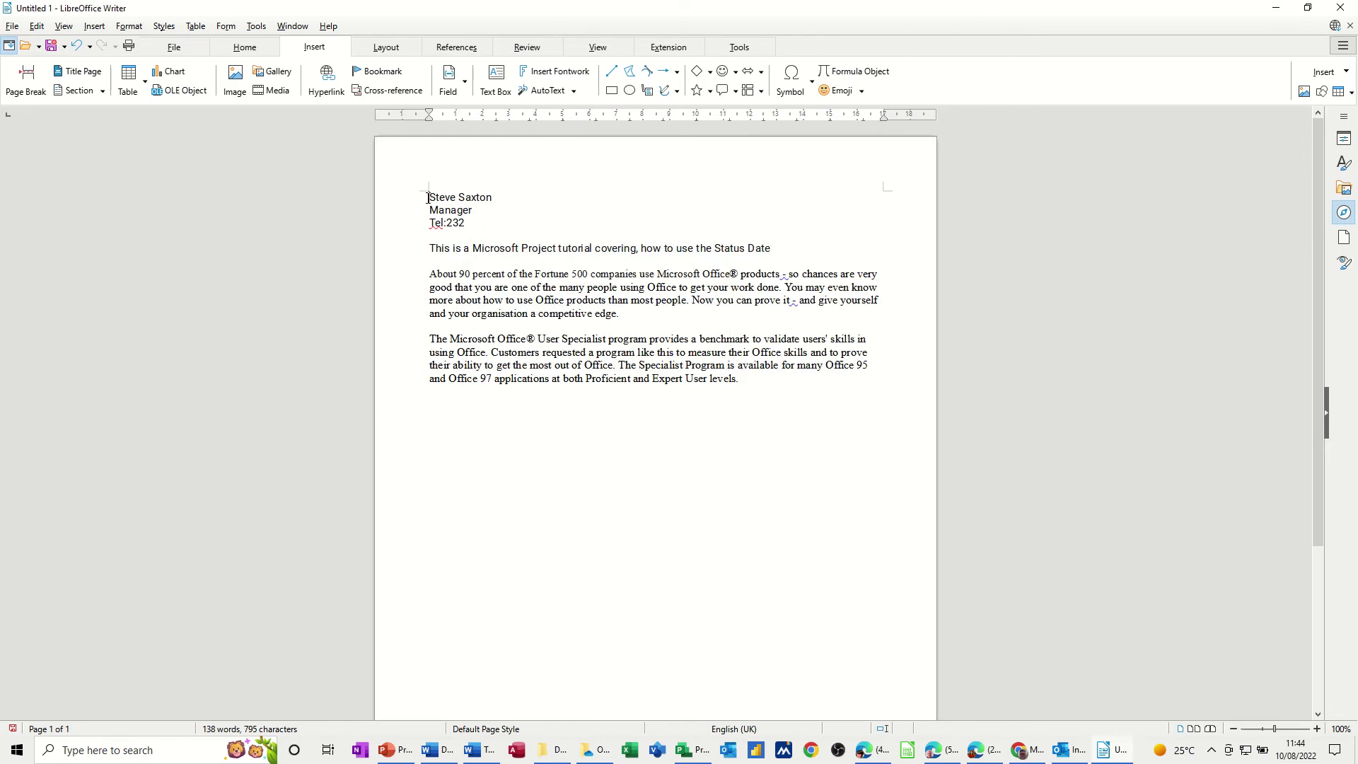
- Save the three-line name, title and phone header as a My AutoText entry named with the sender's first name
left_click_drag(427, 197, 474, 222)
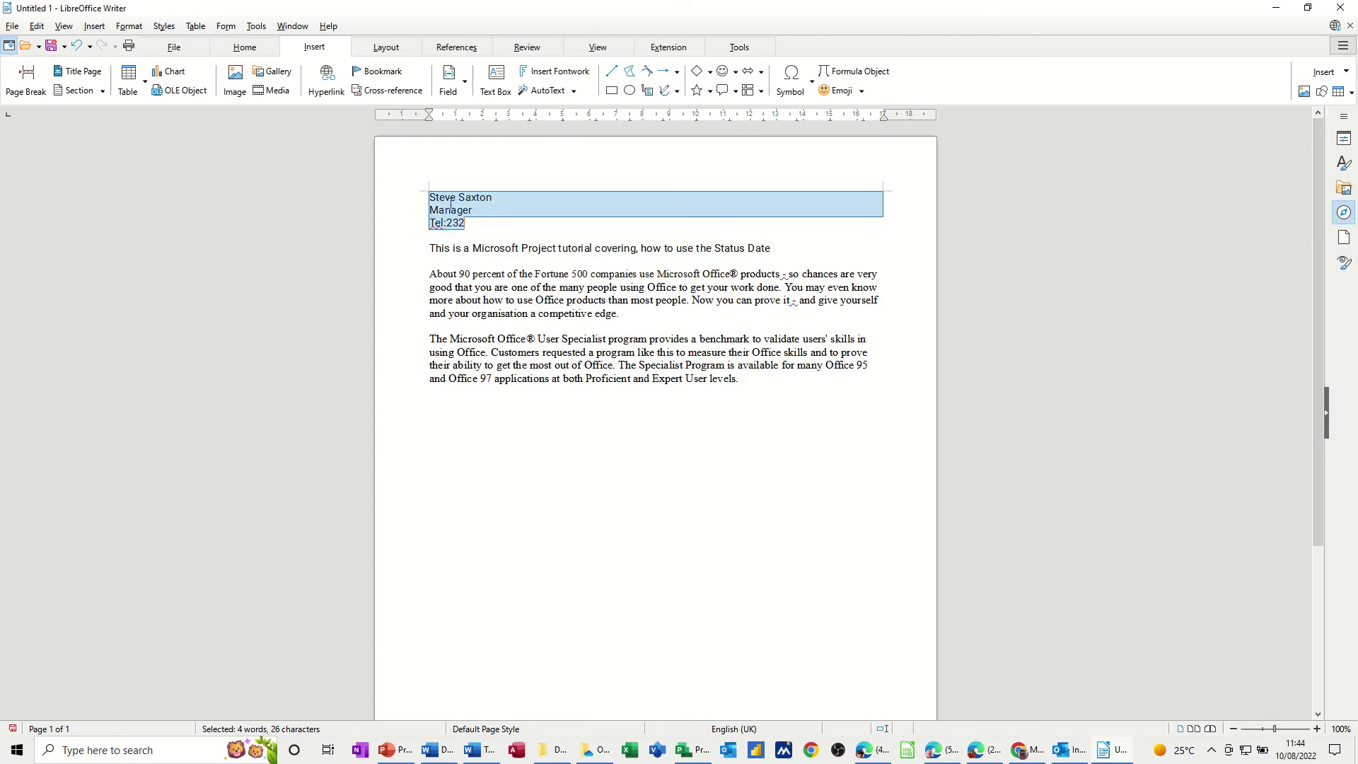
left_click(548, 91)
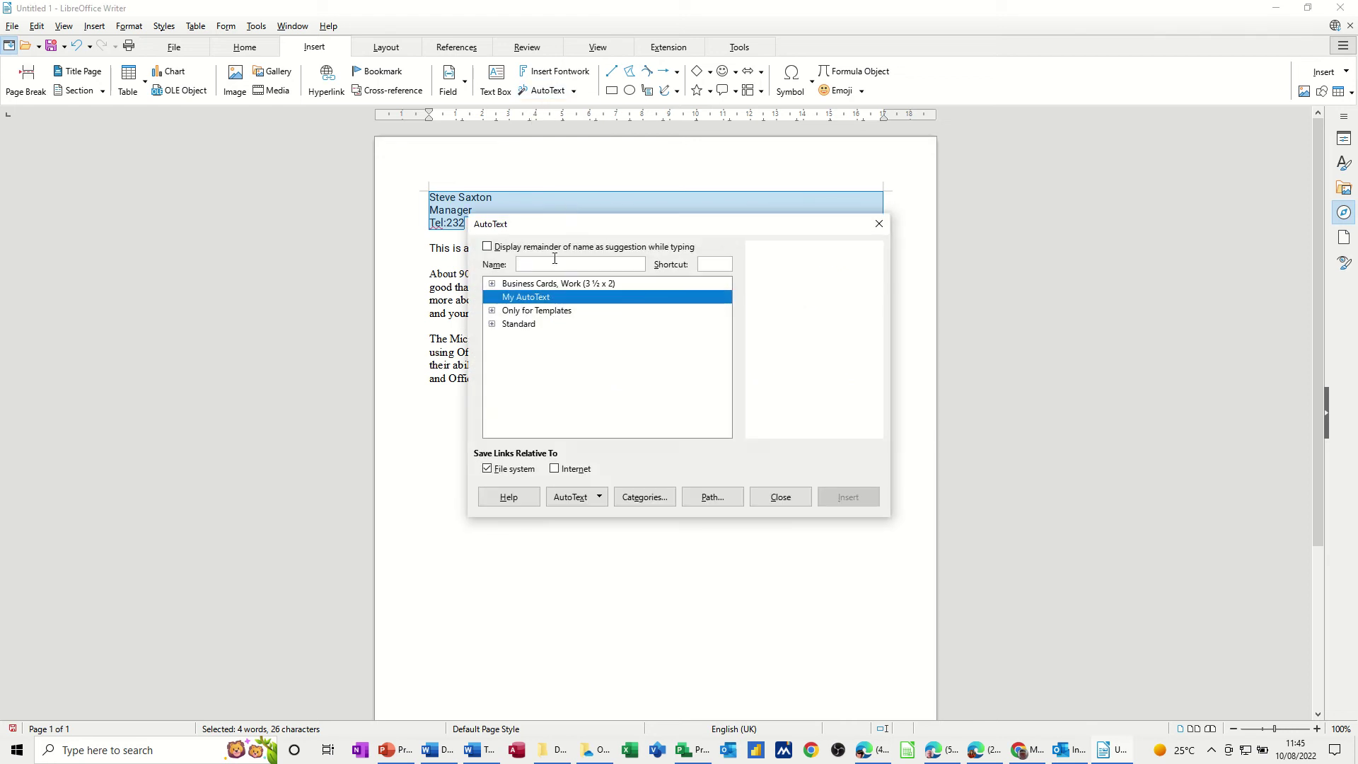
left_click(550, 263)
type("Steve")
left_click(598, 498)
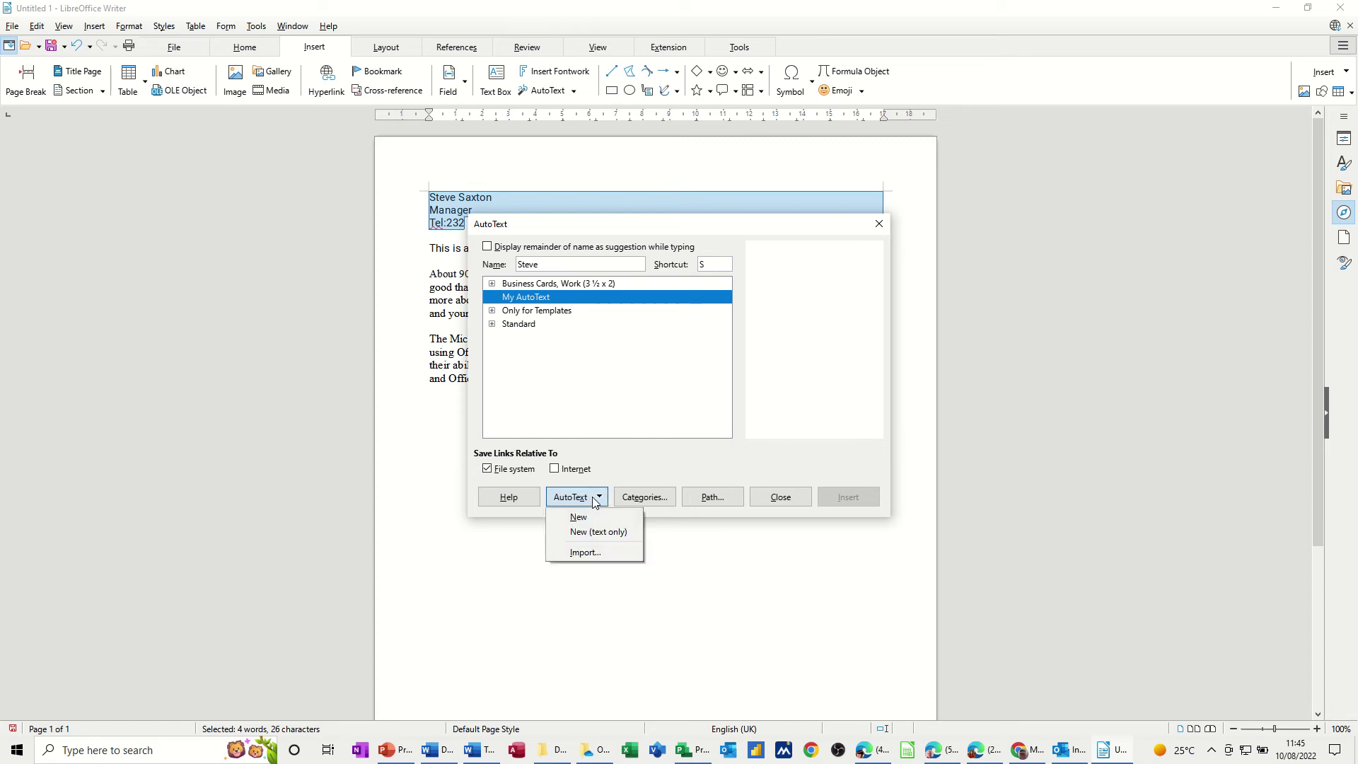
left_click(590, 518)
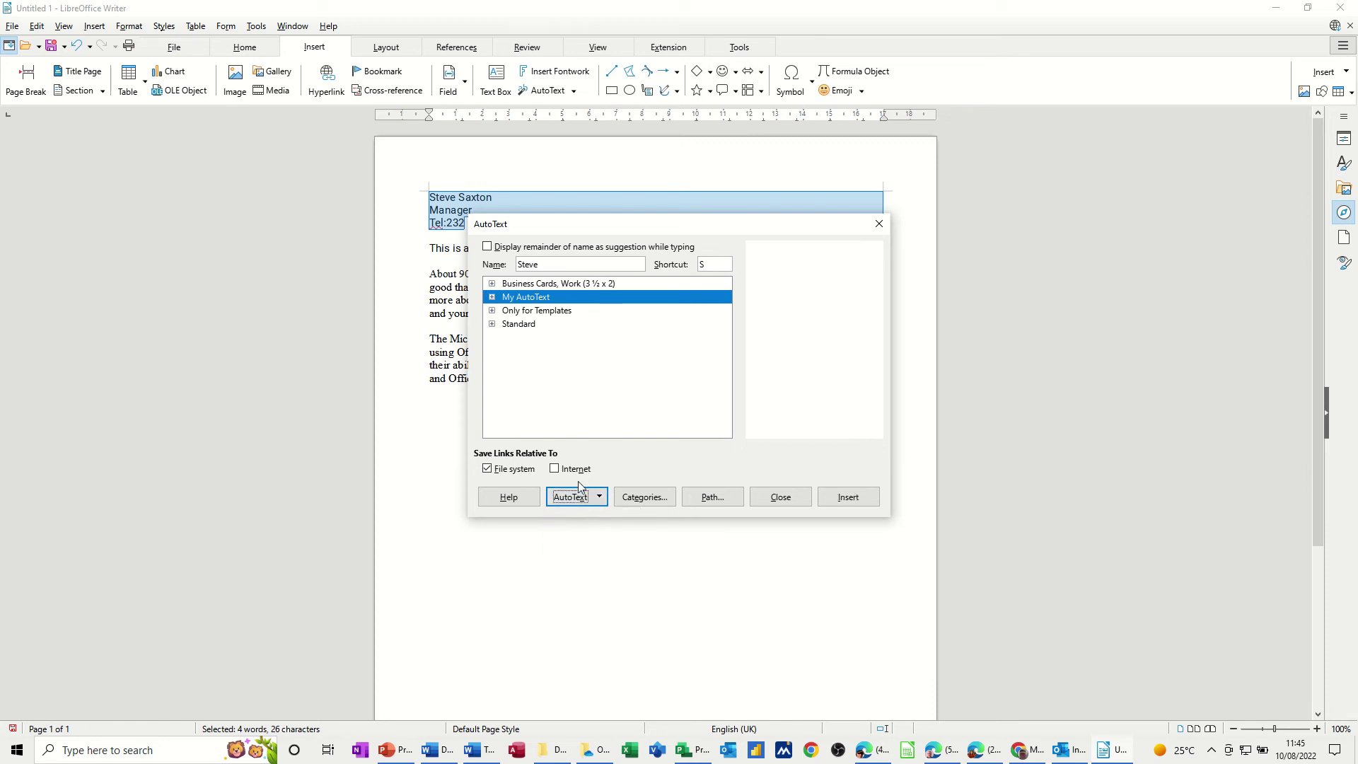
left_click(492, 297)
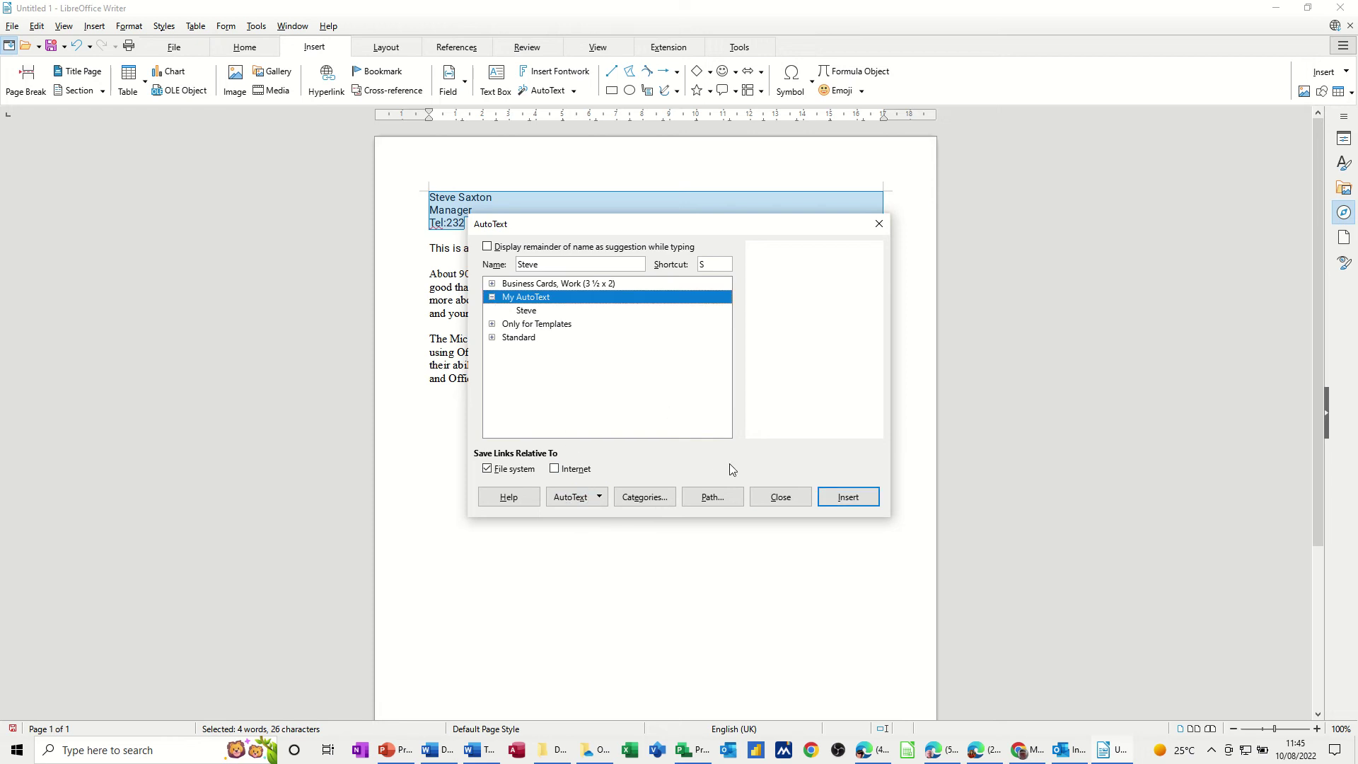
left_click(774, 503)
left_click(502, 444)
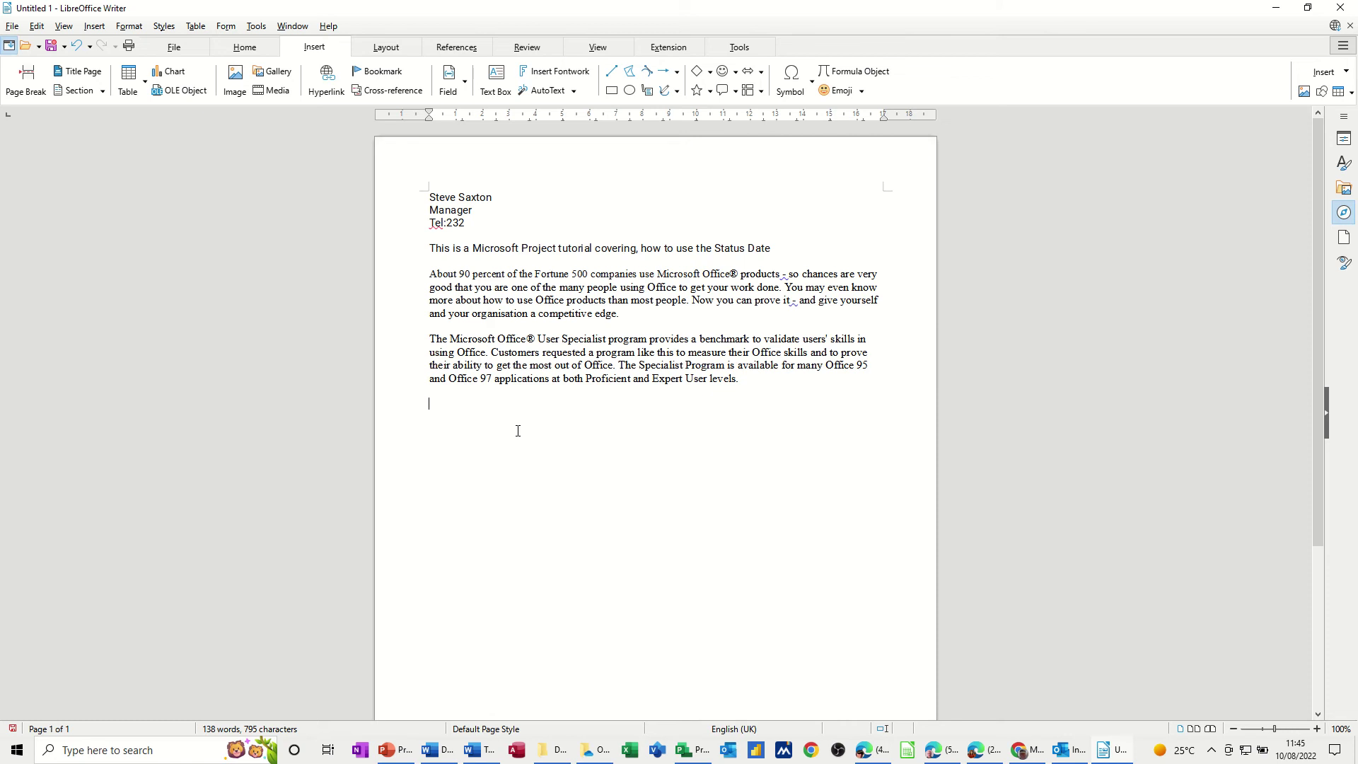
type("s")
key("F3")
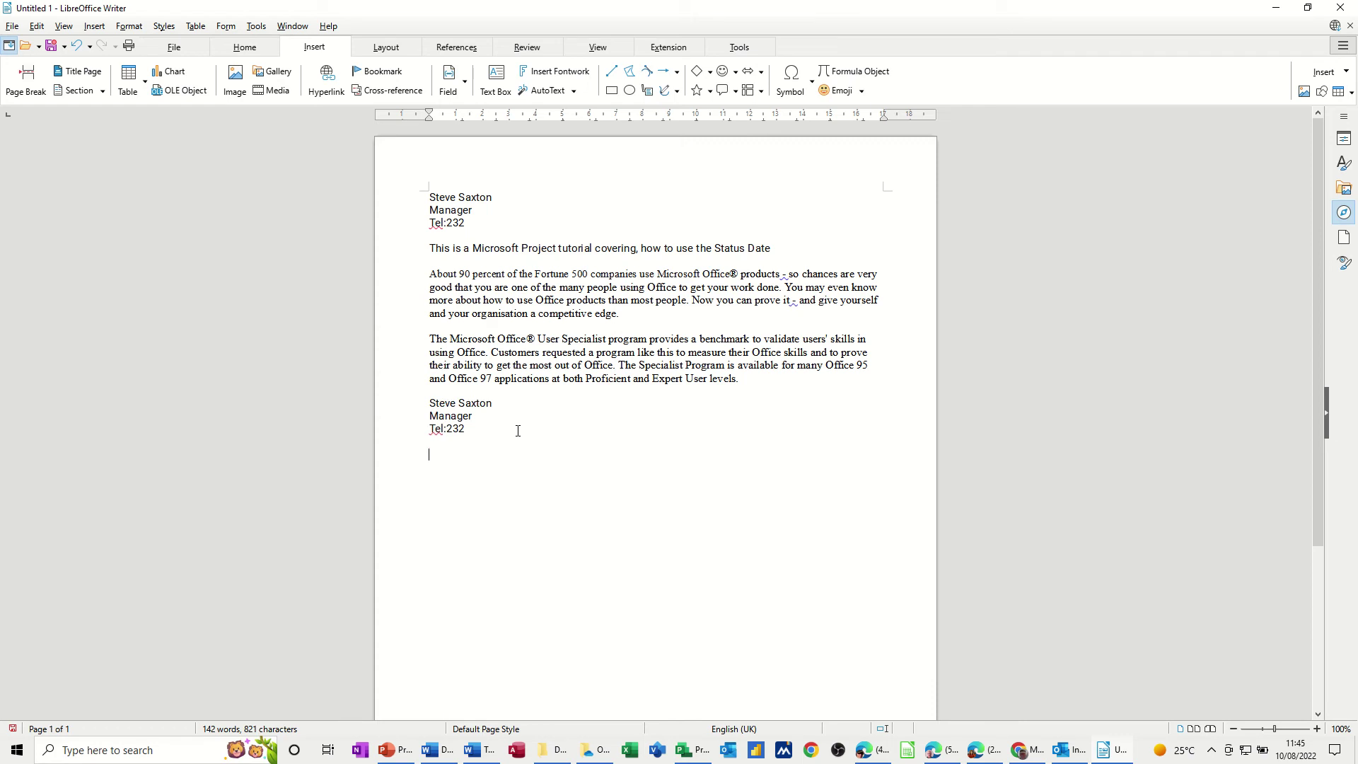
left_click(548, 90)
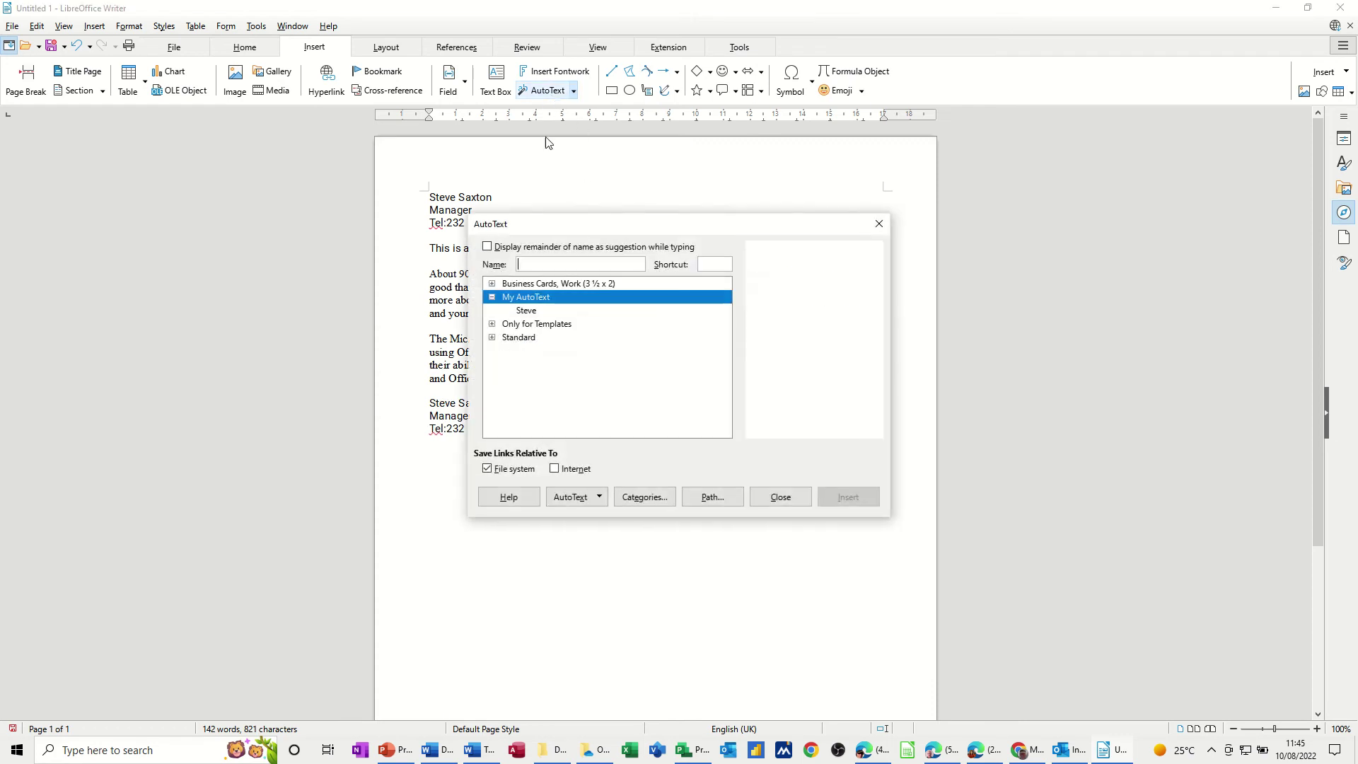
left_click(526, 312)
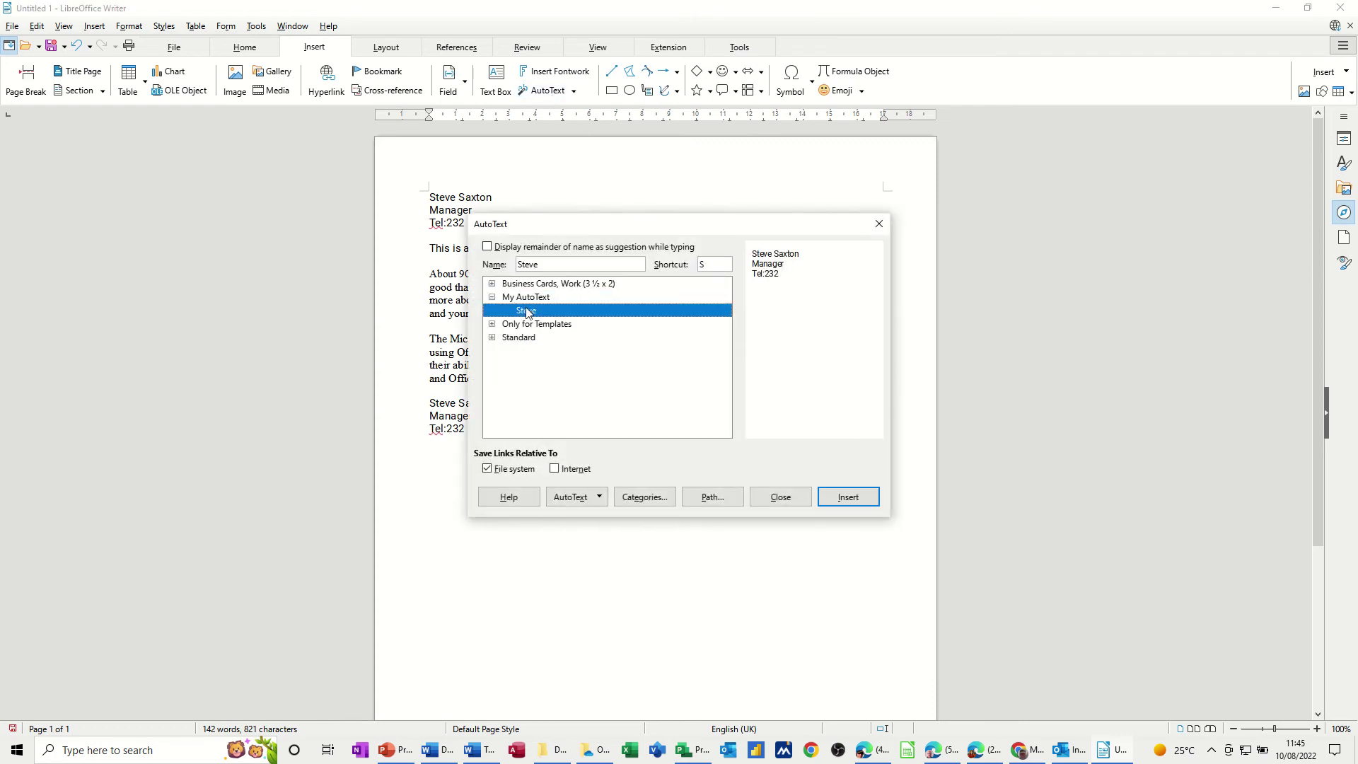
left_click(852, 497)
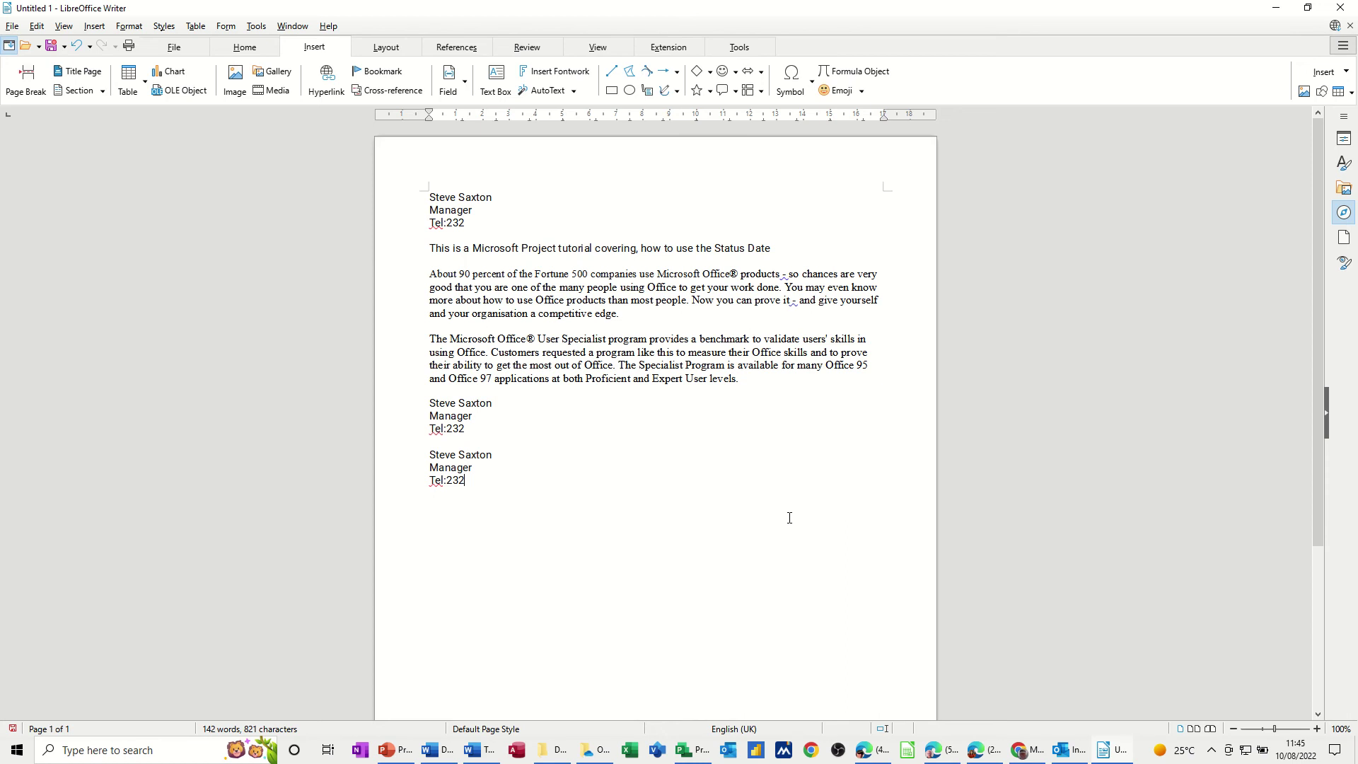
left_click_drag(489, 483, 405, 408)
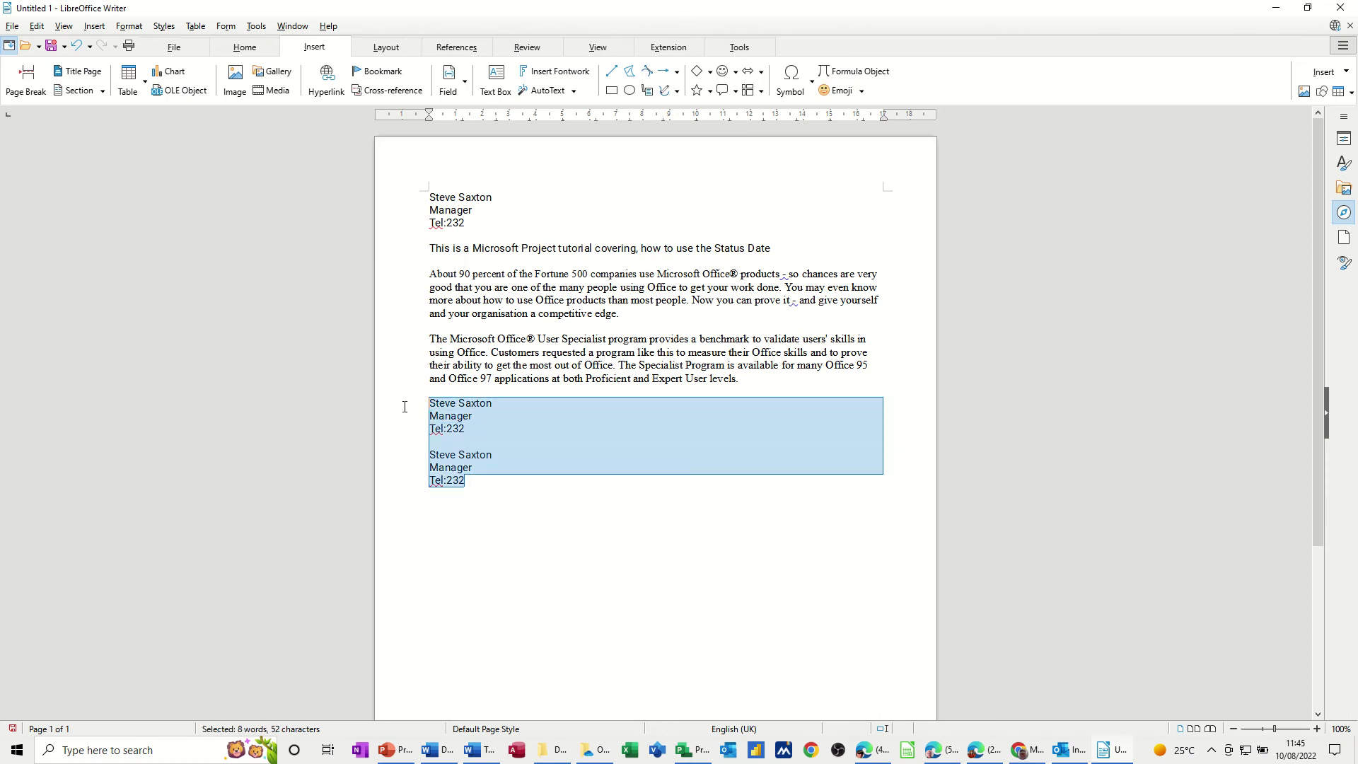
key("Delete")
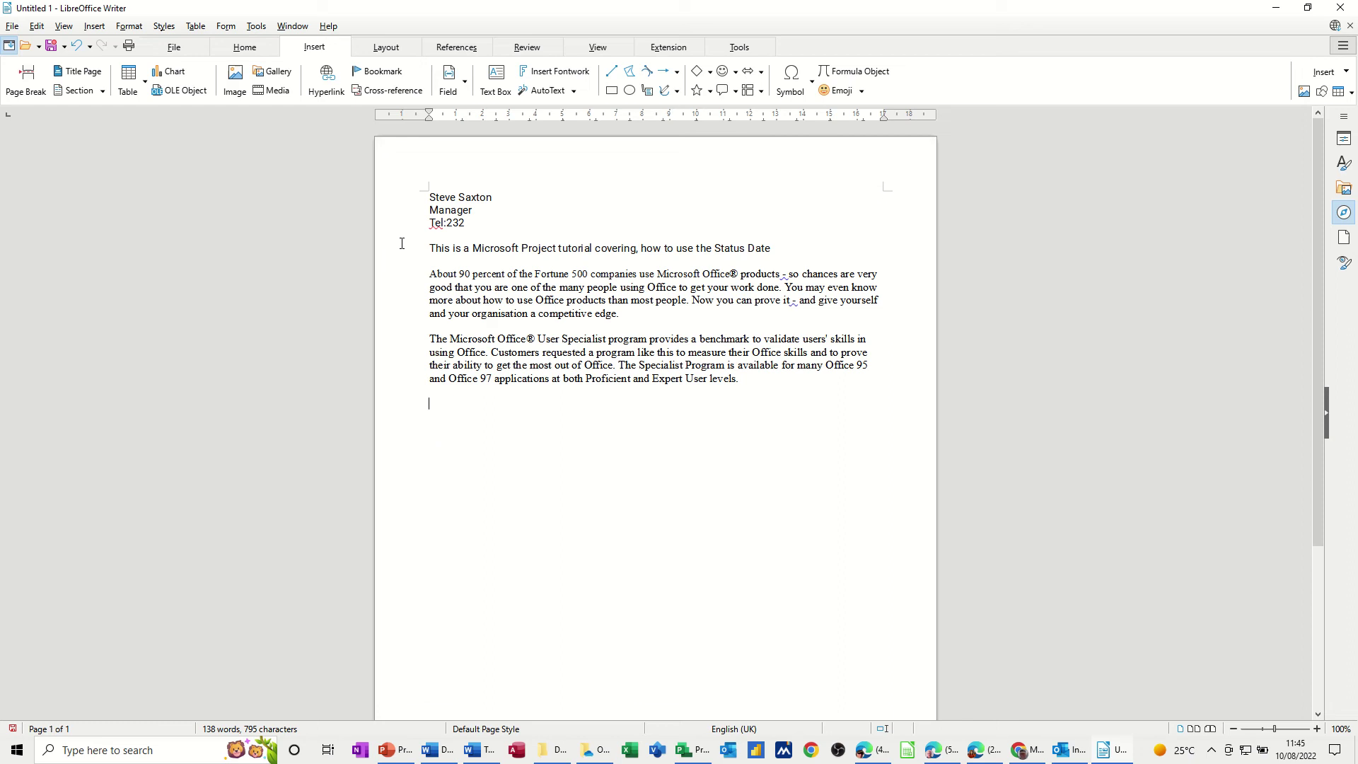
- Save the Microsoft Project tutorial sentence as AutoText entry 'Project' (shortcut P)
left_click_drag(430, 246, 771, 249)
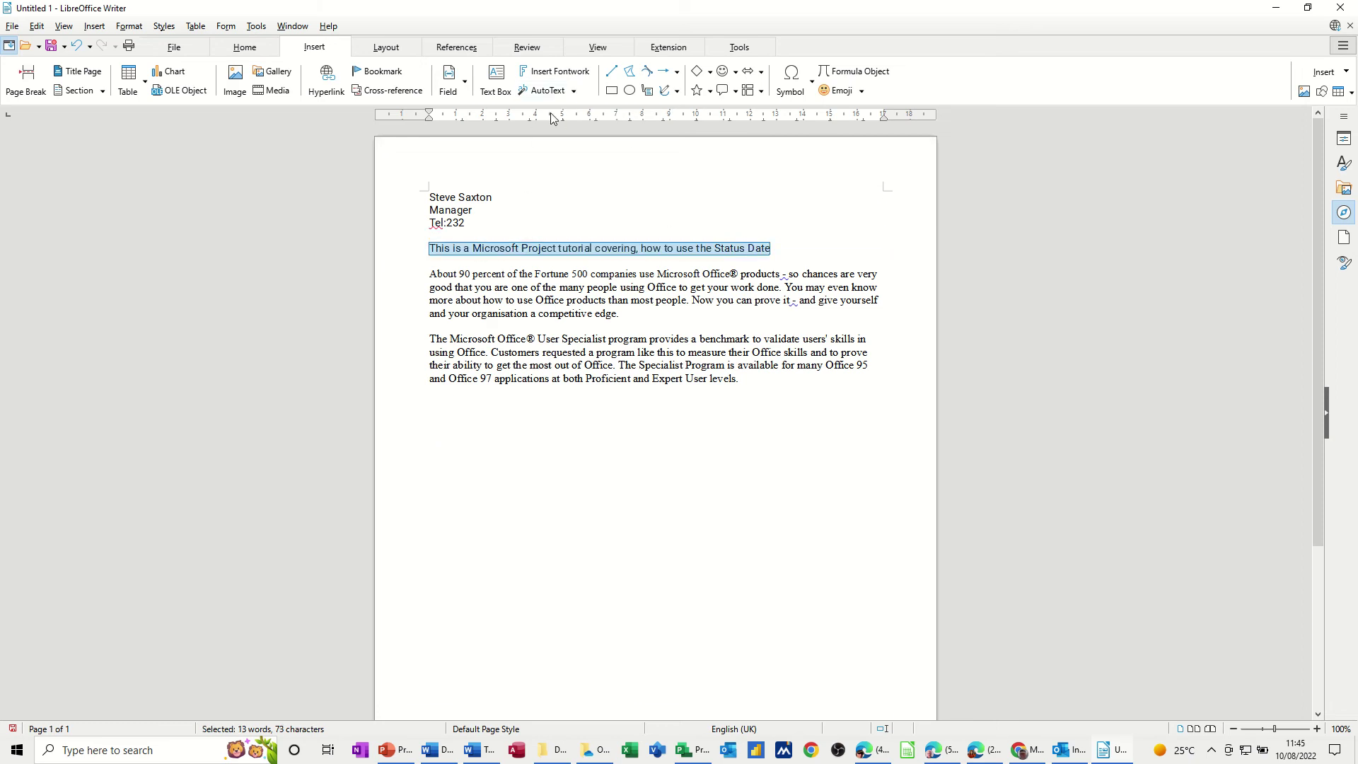
left_click(545, 90)
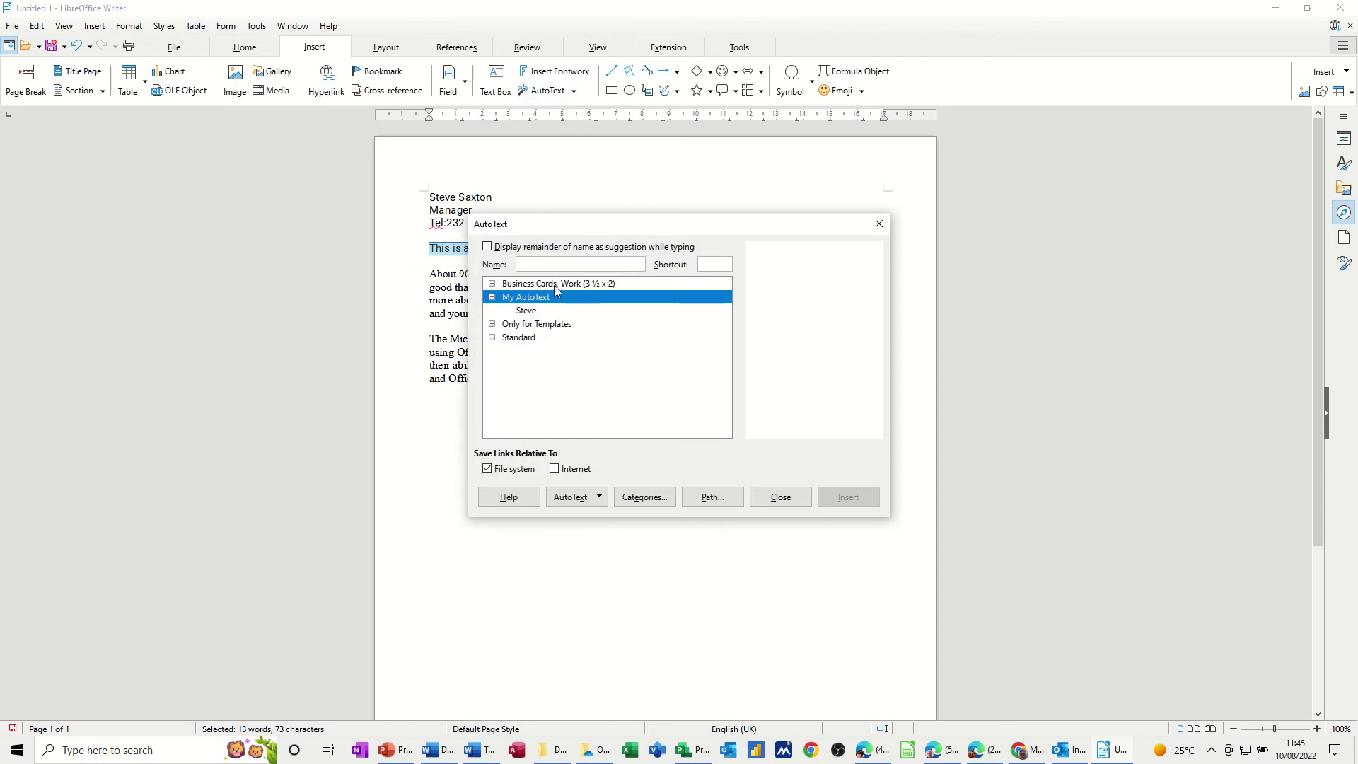
type("Project")
left_click(591, 502)
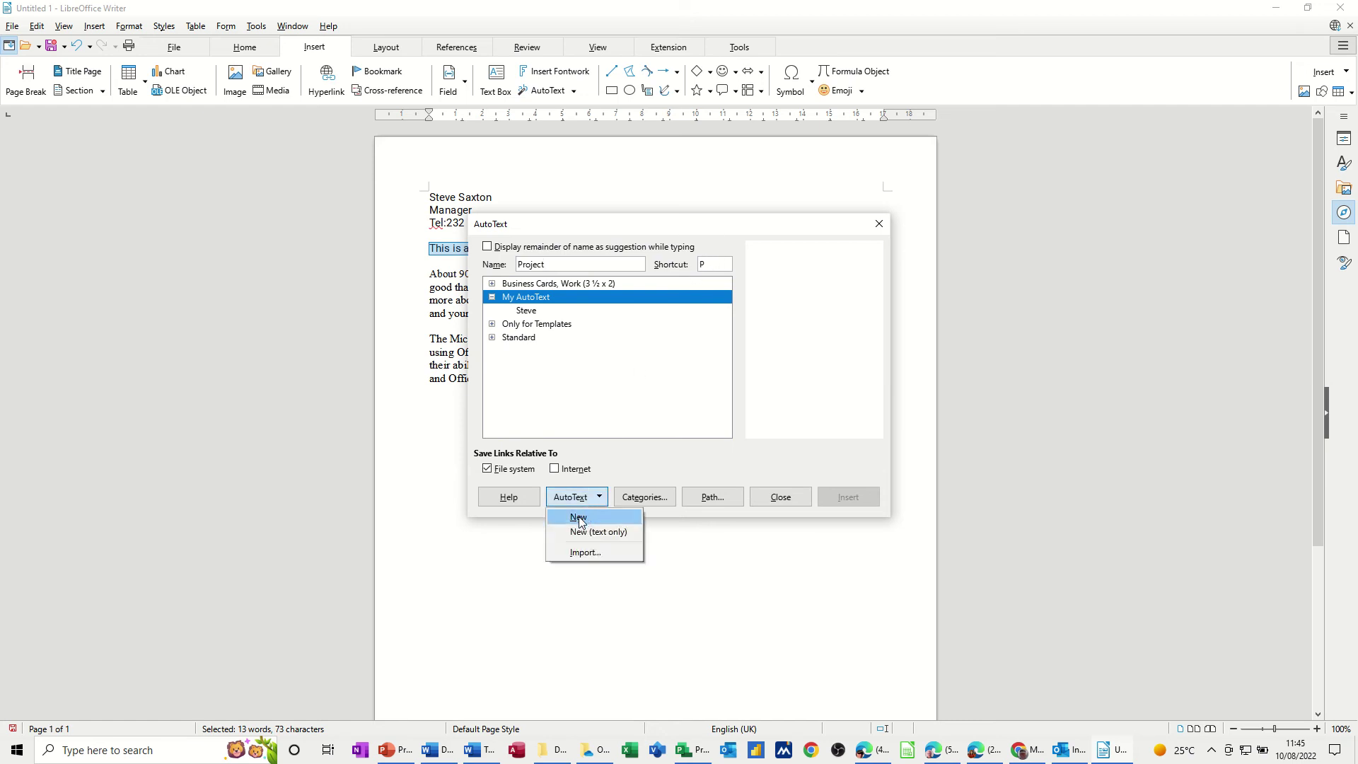
left_click(591, 517)
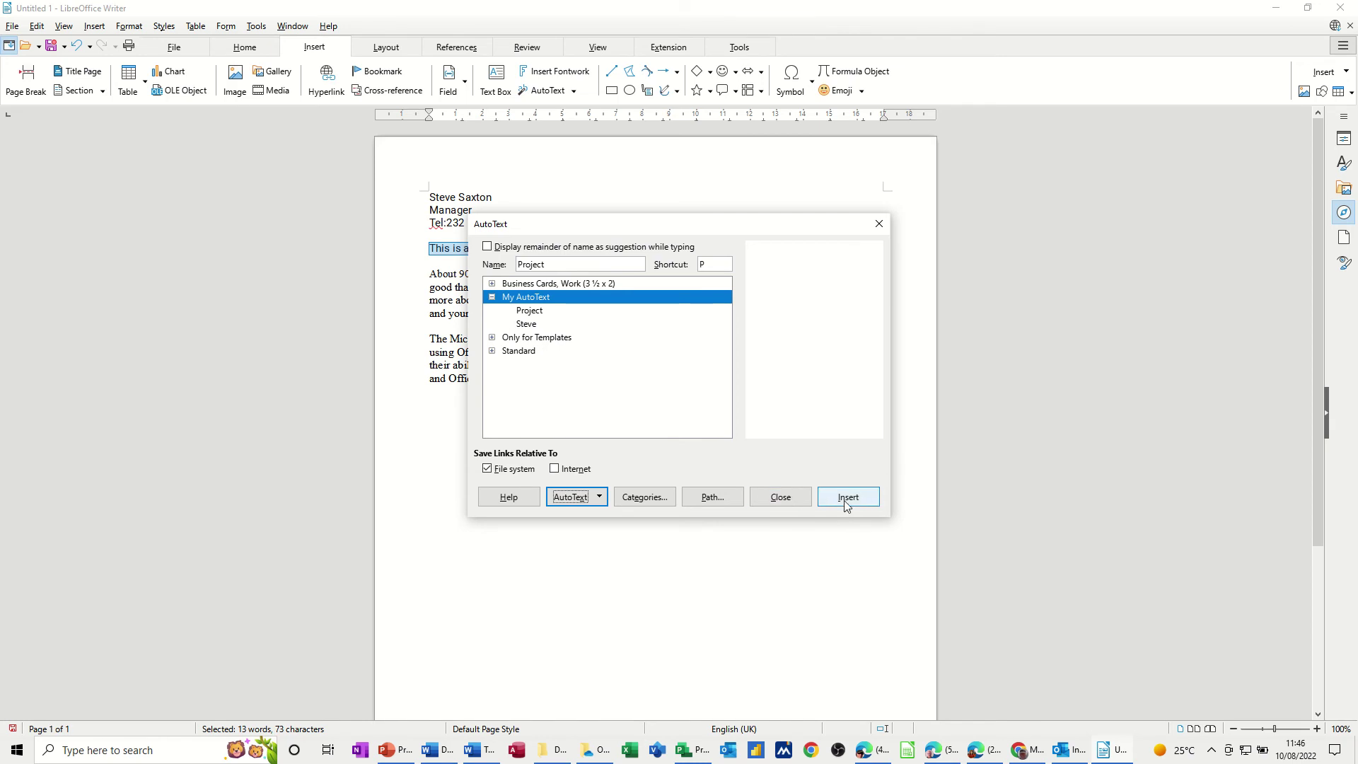
left_click(781, 499)
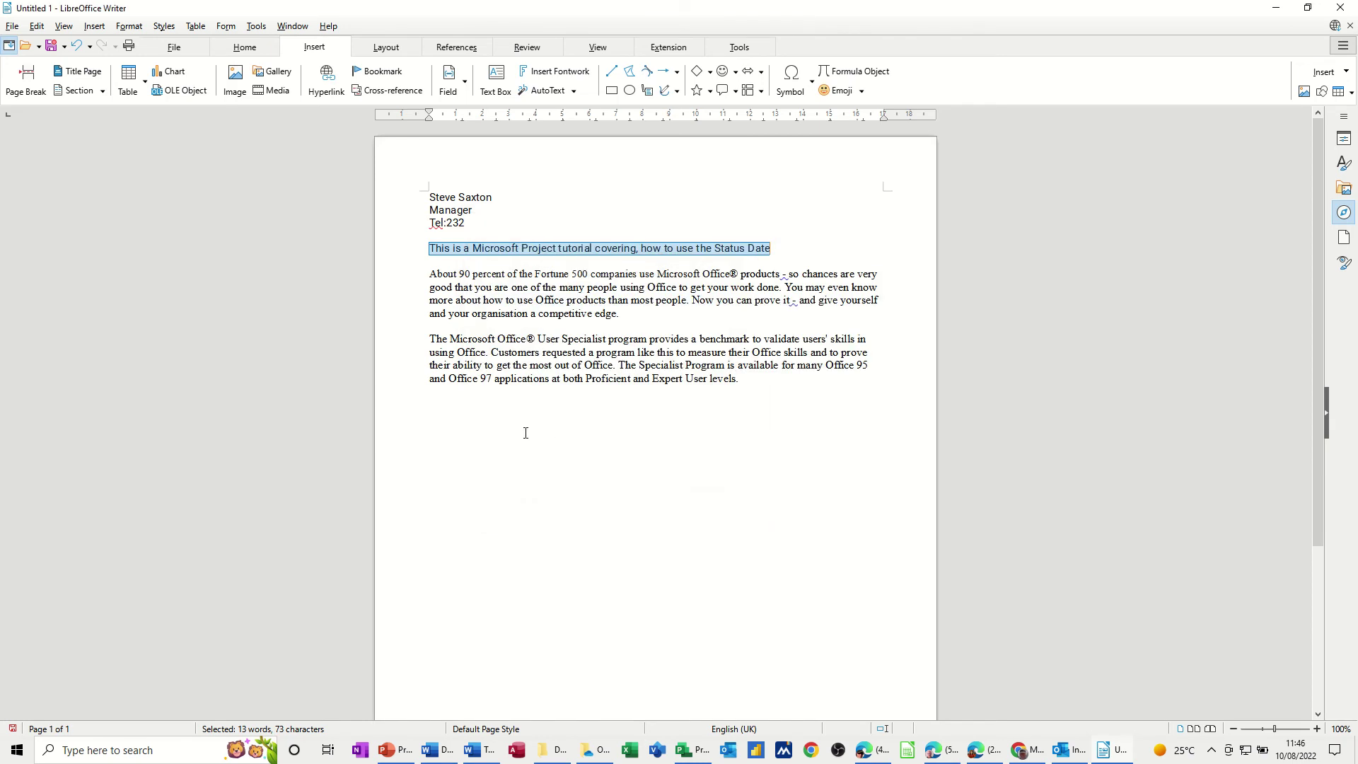
left_click(530, 433)
- Expand the p shortcut with F3, then insert the Project entry again from the AutoText dialog
type("p")
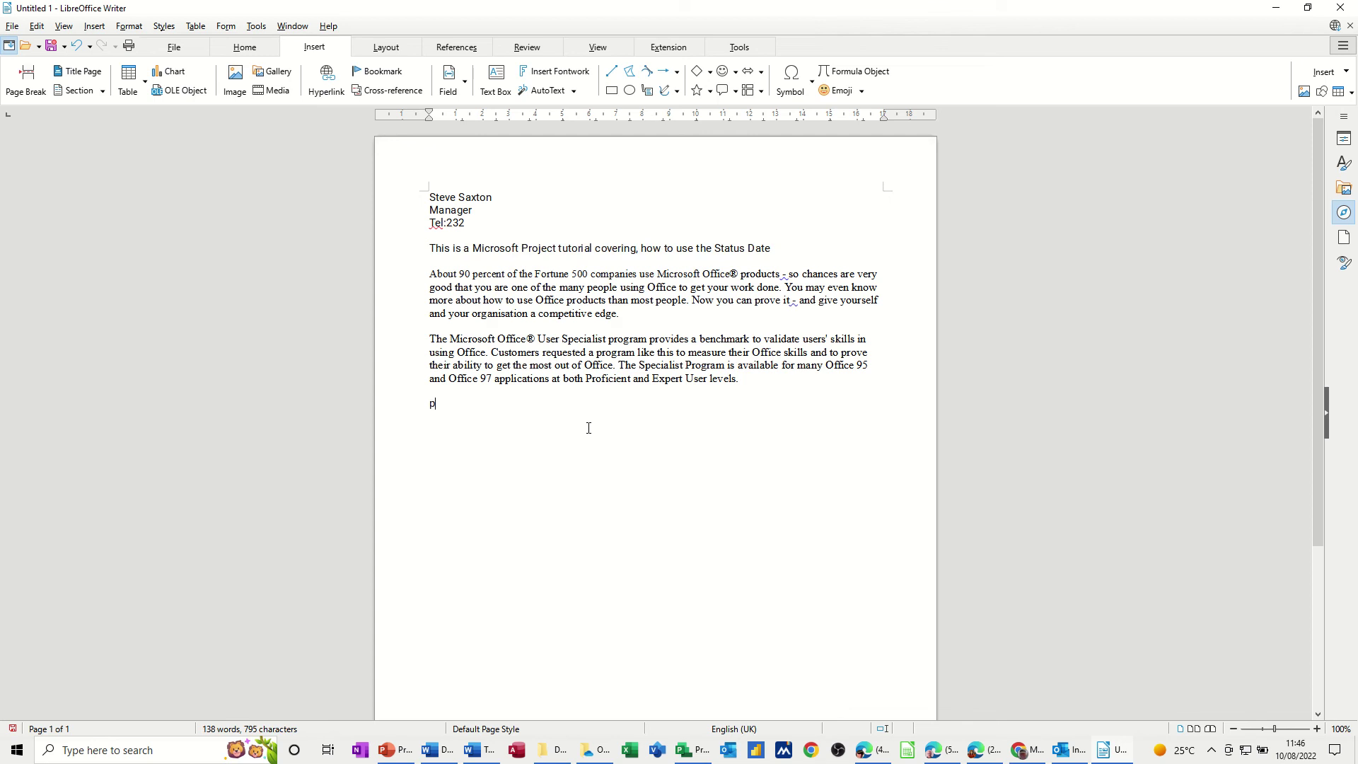
key("F3")
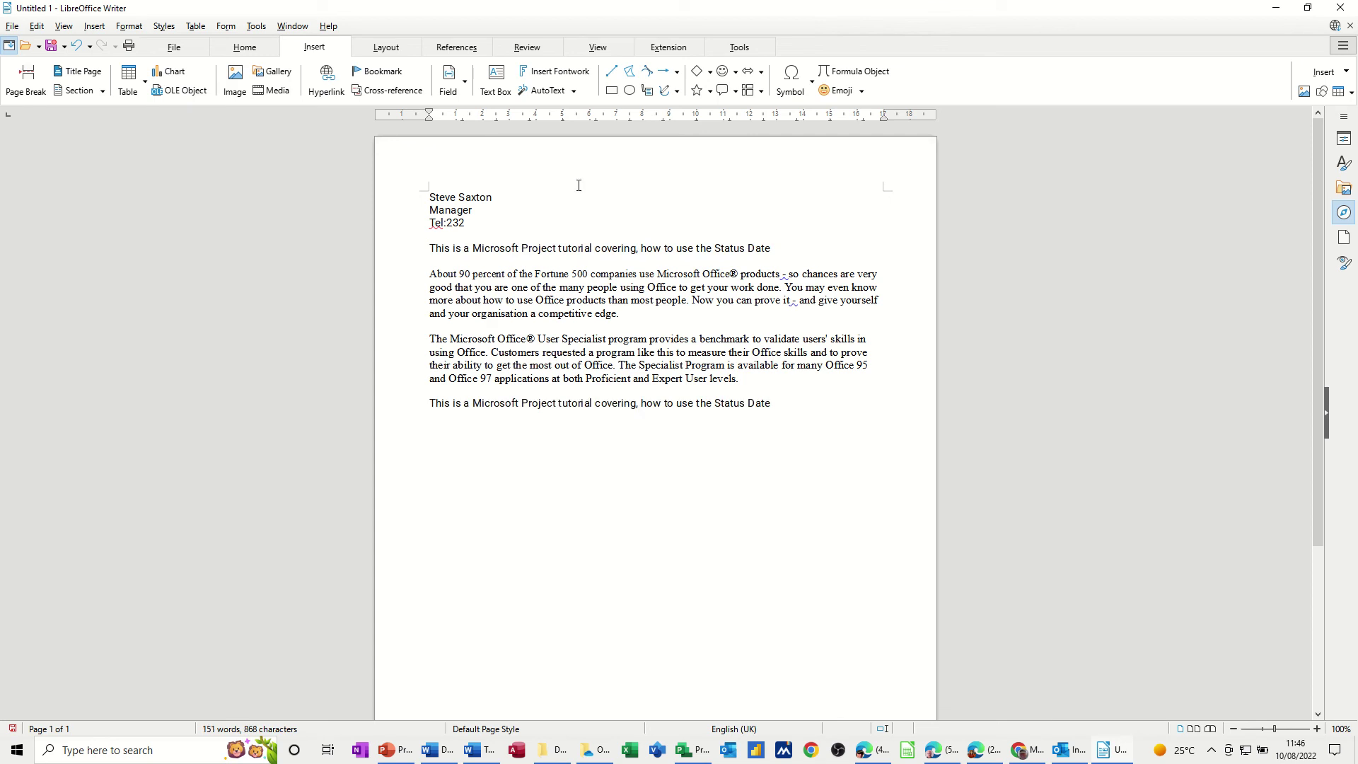
left_click(547, 90)
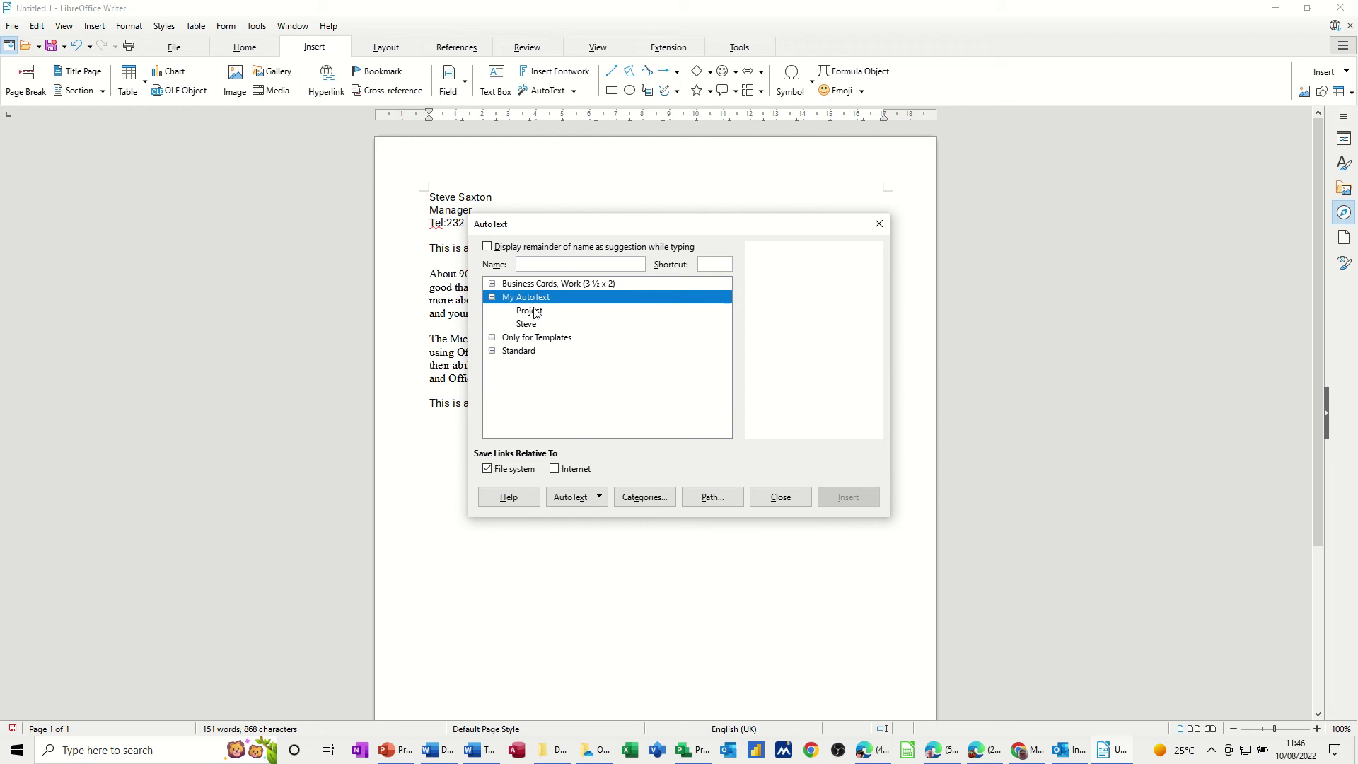
left_click(529, 311)
left_click(848, 496)
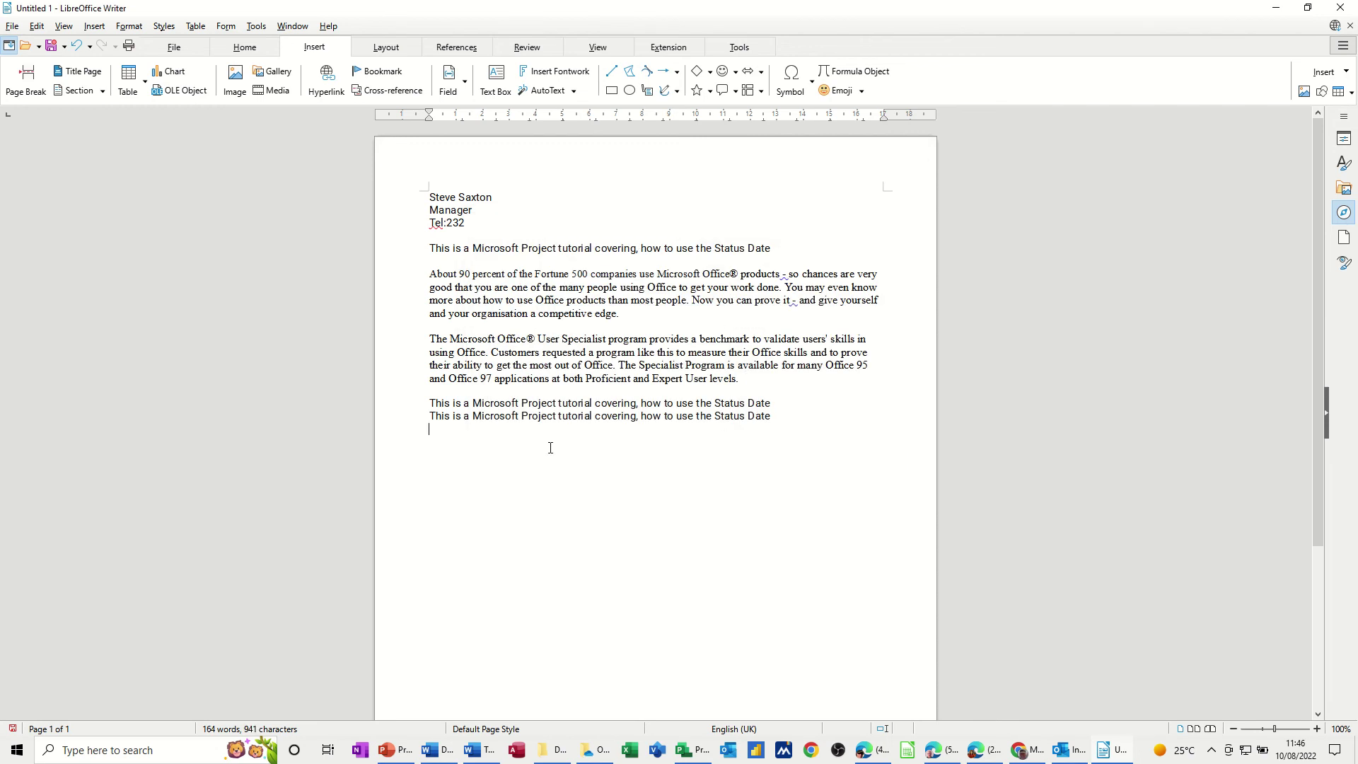
- Reopen AutoText, select the Project entry and view its options without changing anything
left_click(547, 90)
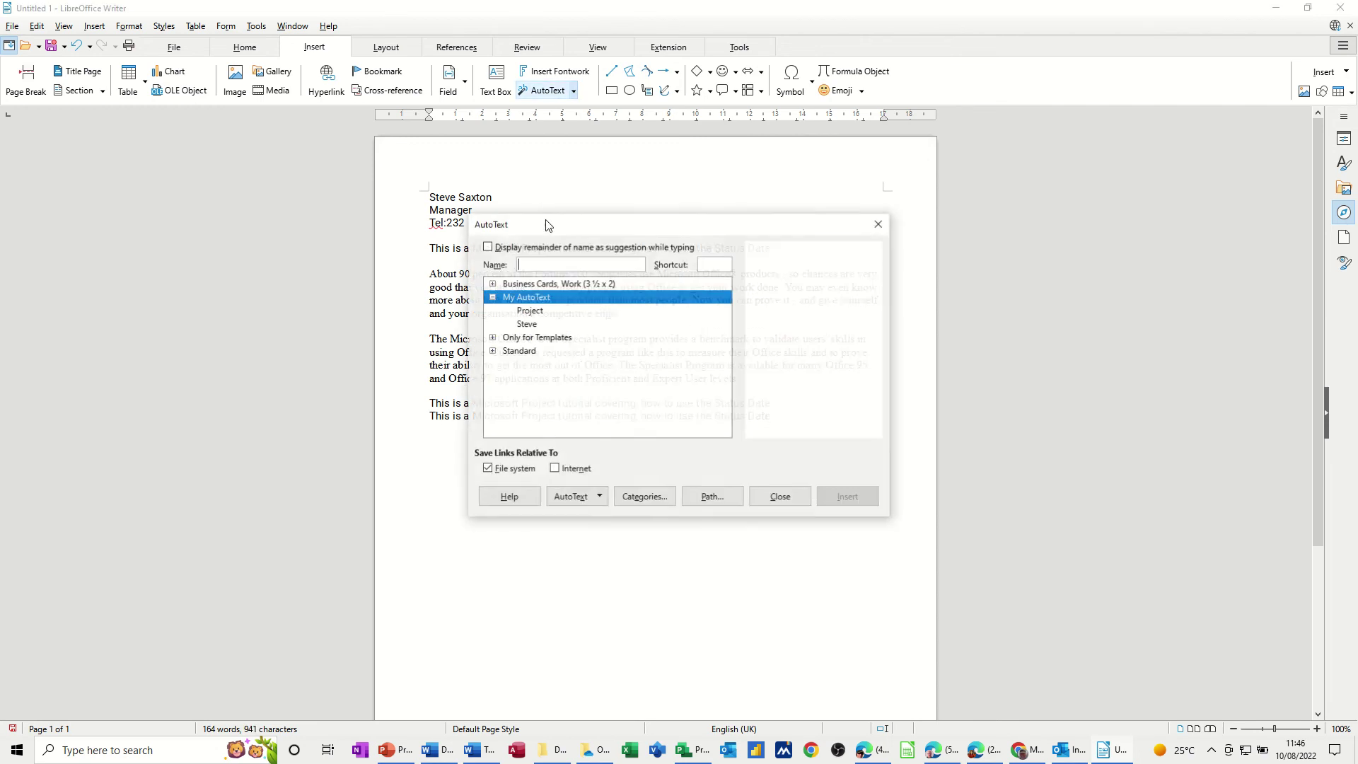
left_click(532, 311)
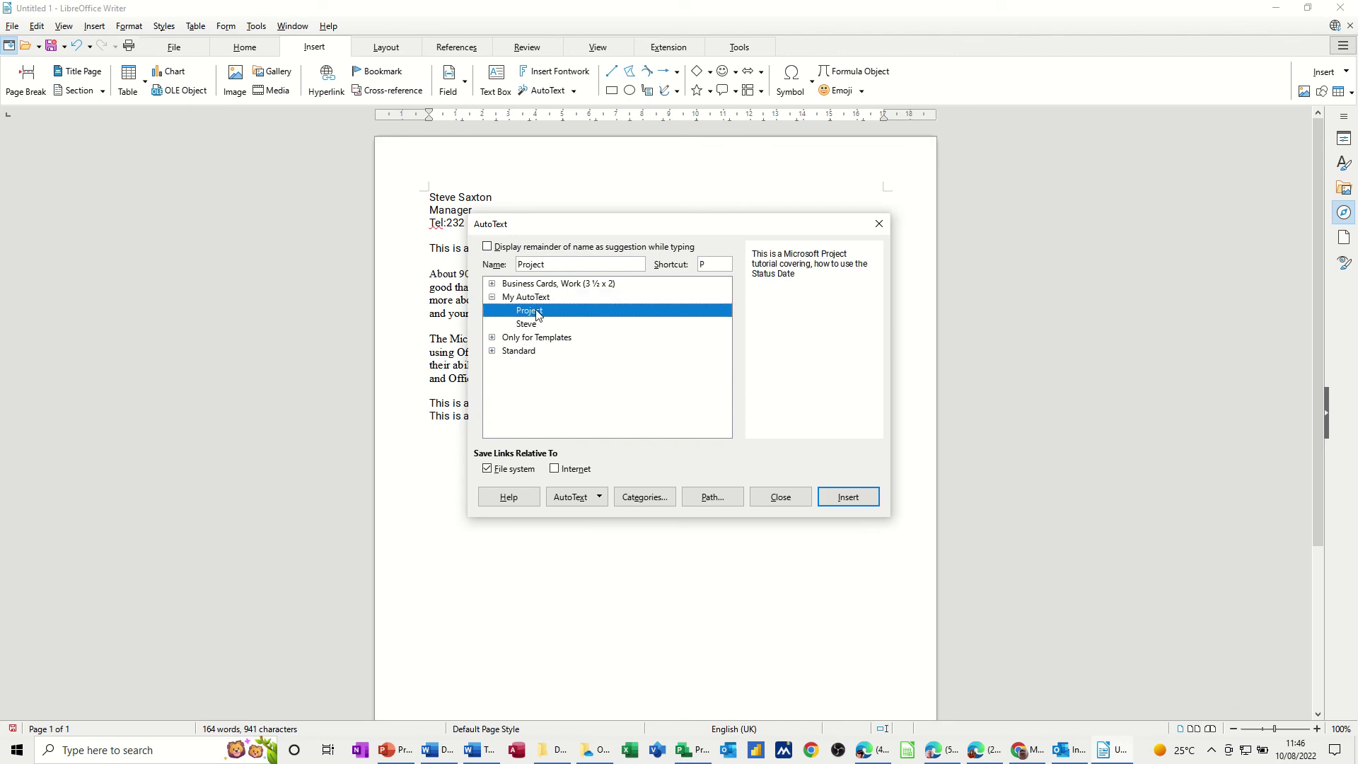
left_click(597, 497)
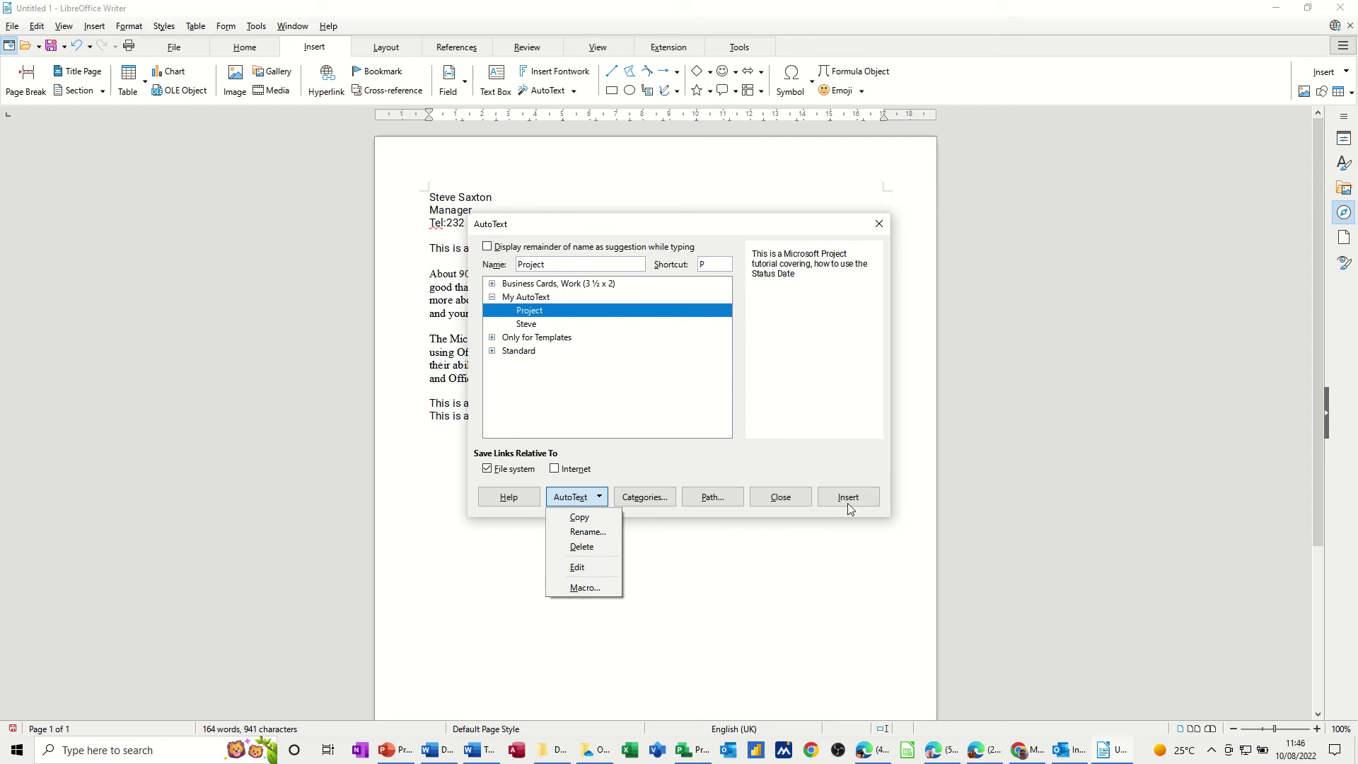
left_click(794, 497)
left_click(780, 496)
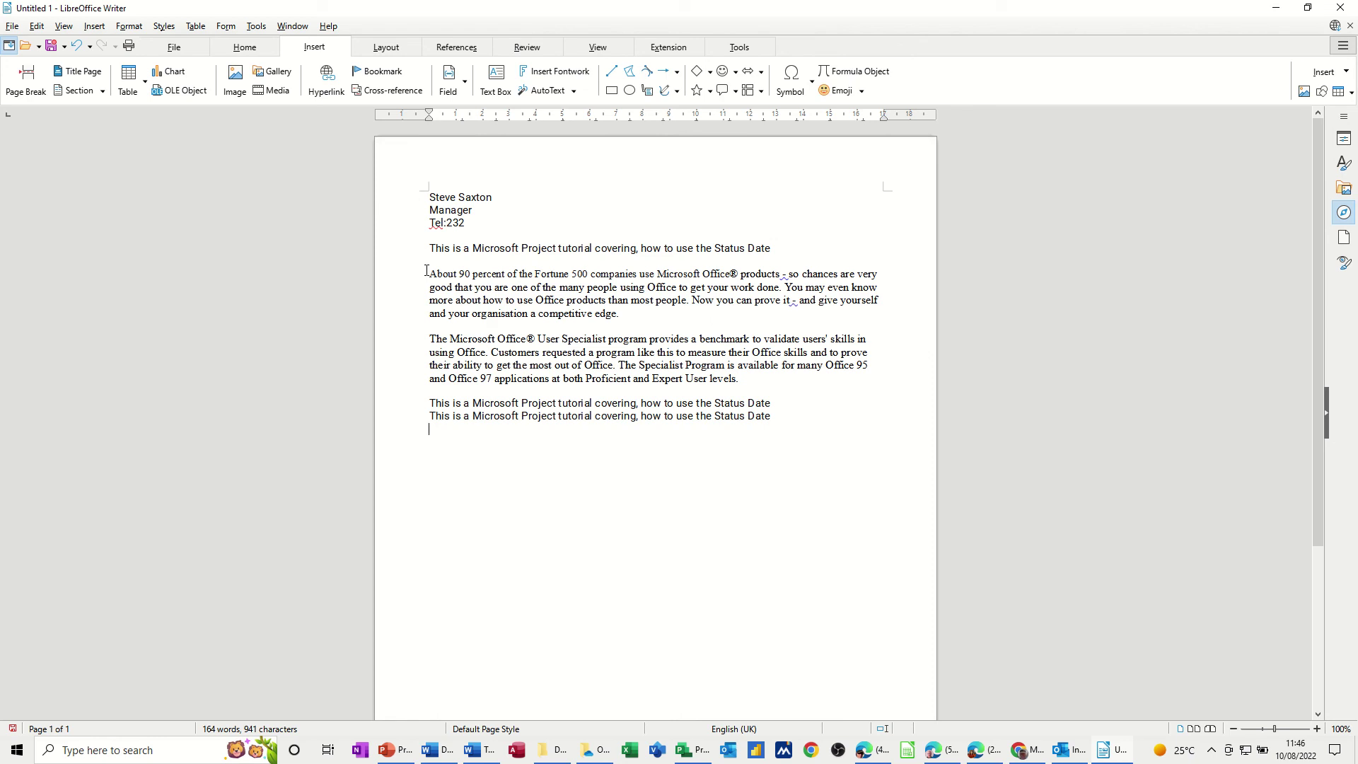
- Save the About 90 percent paragraph as AutoText 'Intro' with shortcut INTRO
left_click_drag(428, 274, 624, 318)
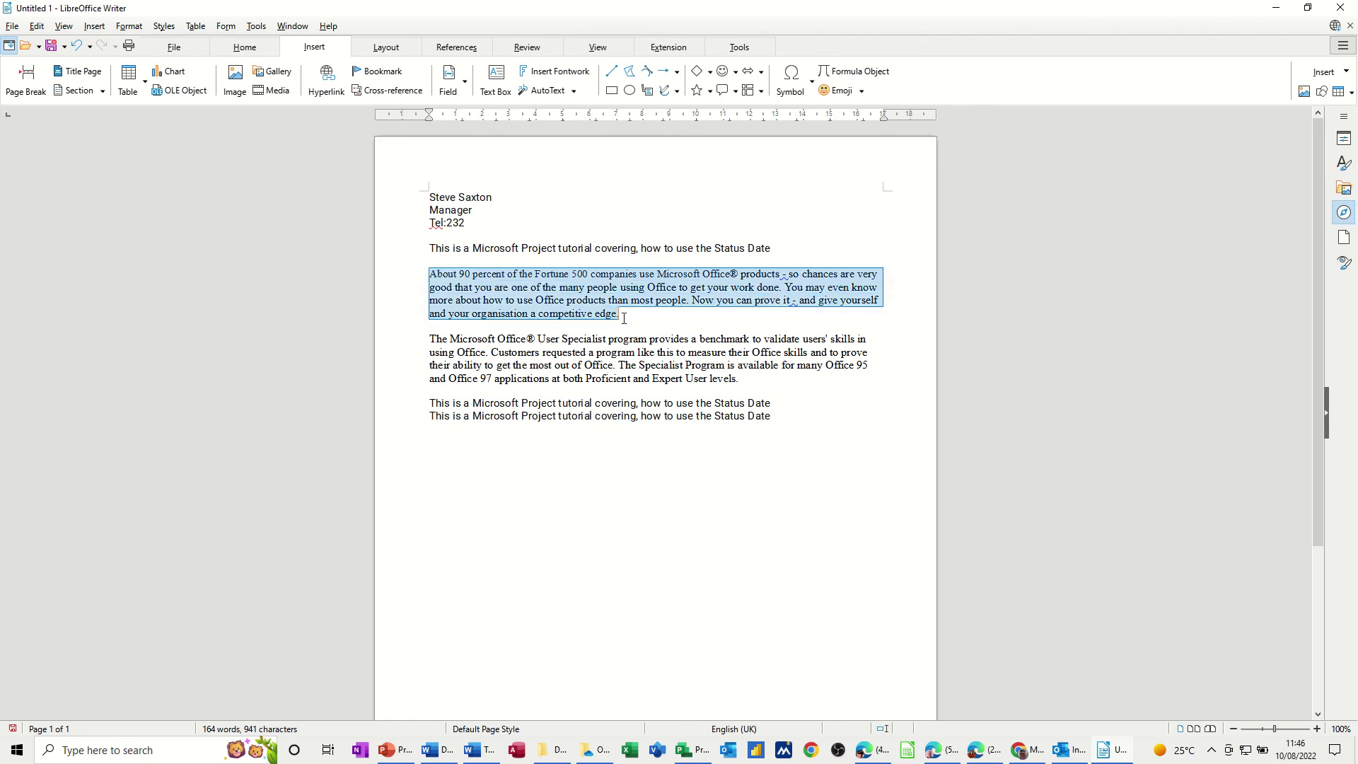
left_click(550, 91)
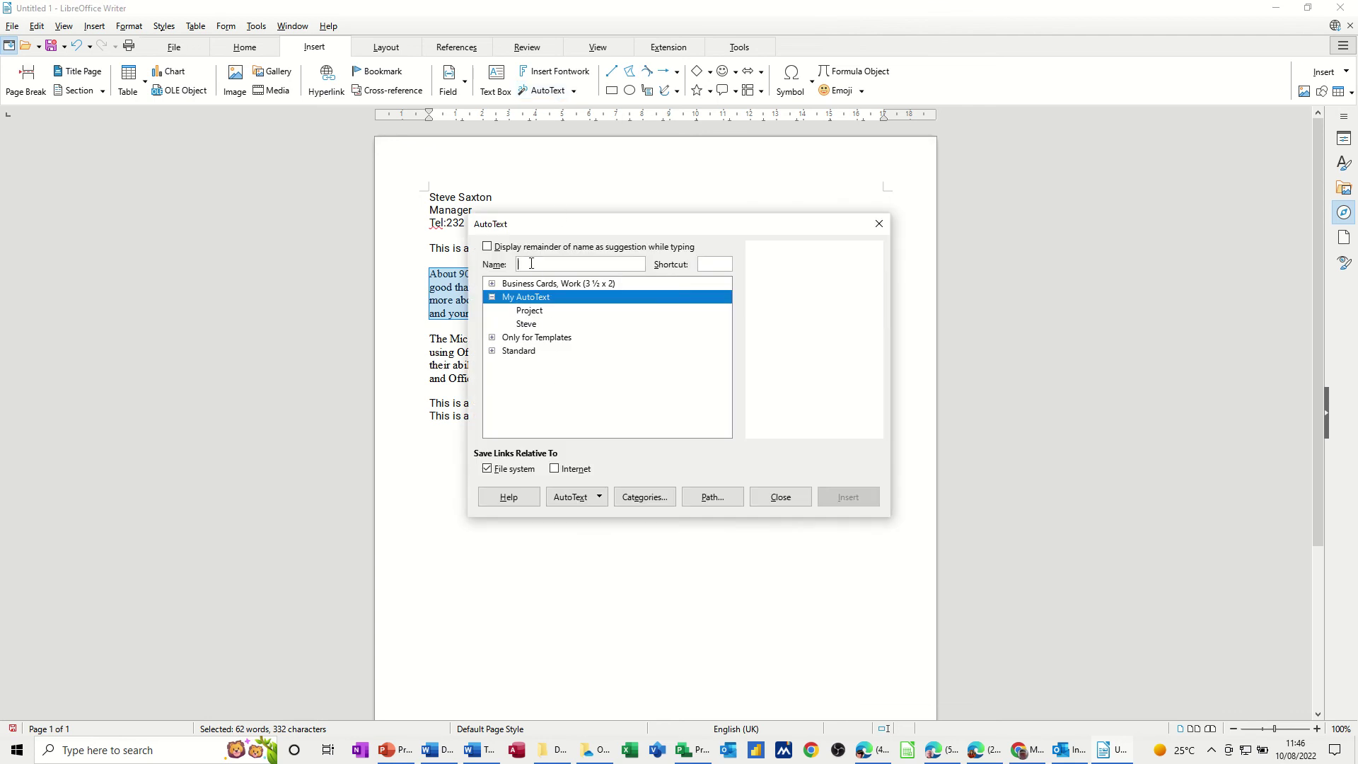
type("Intro")
left_click(706, 264)
type("ntro")
left_click(573, 497)
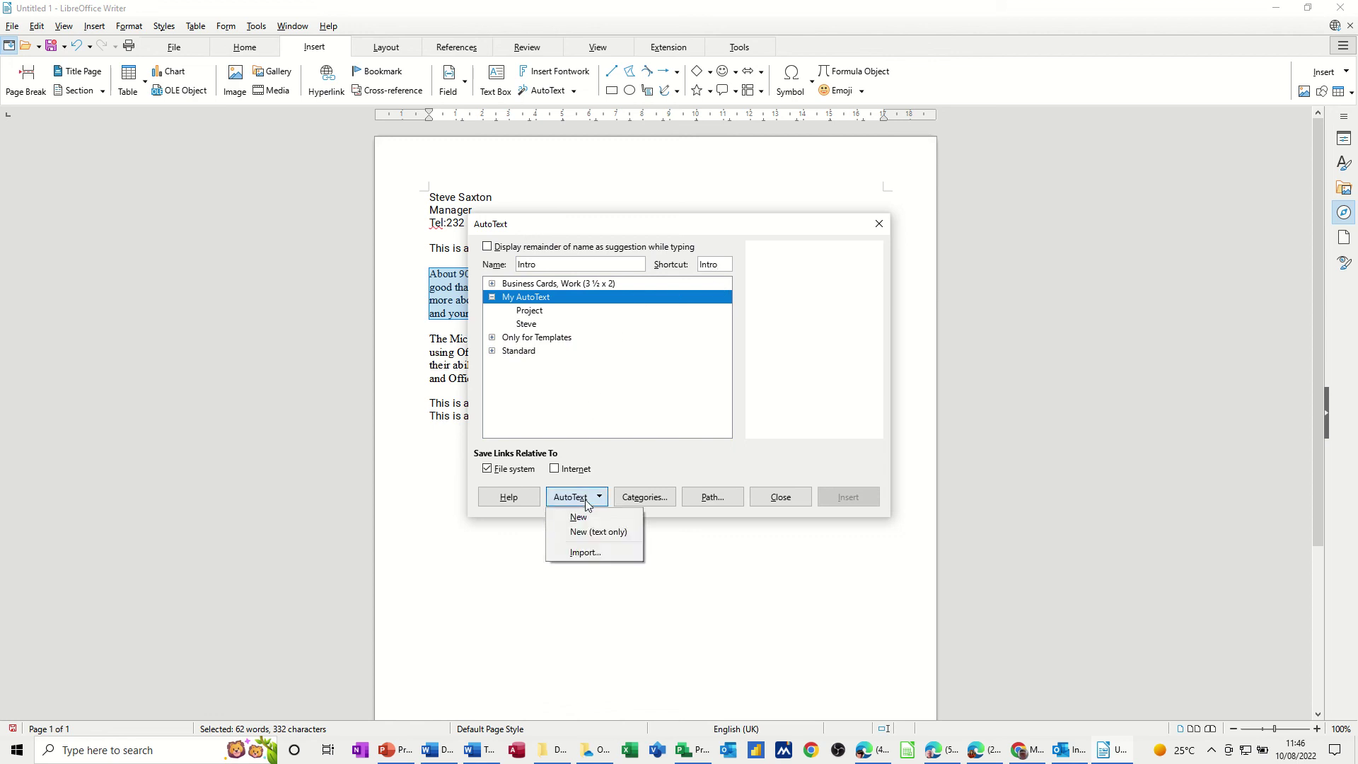
left_click(586, 512)
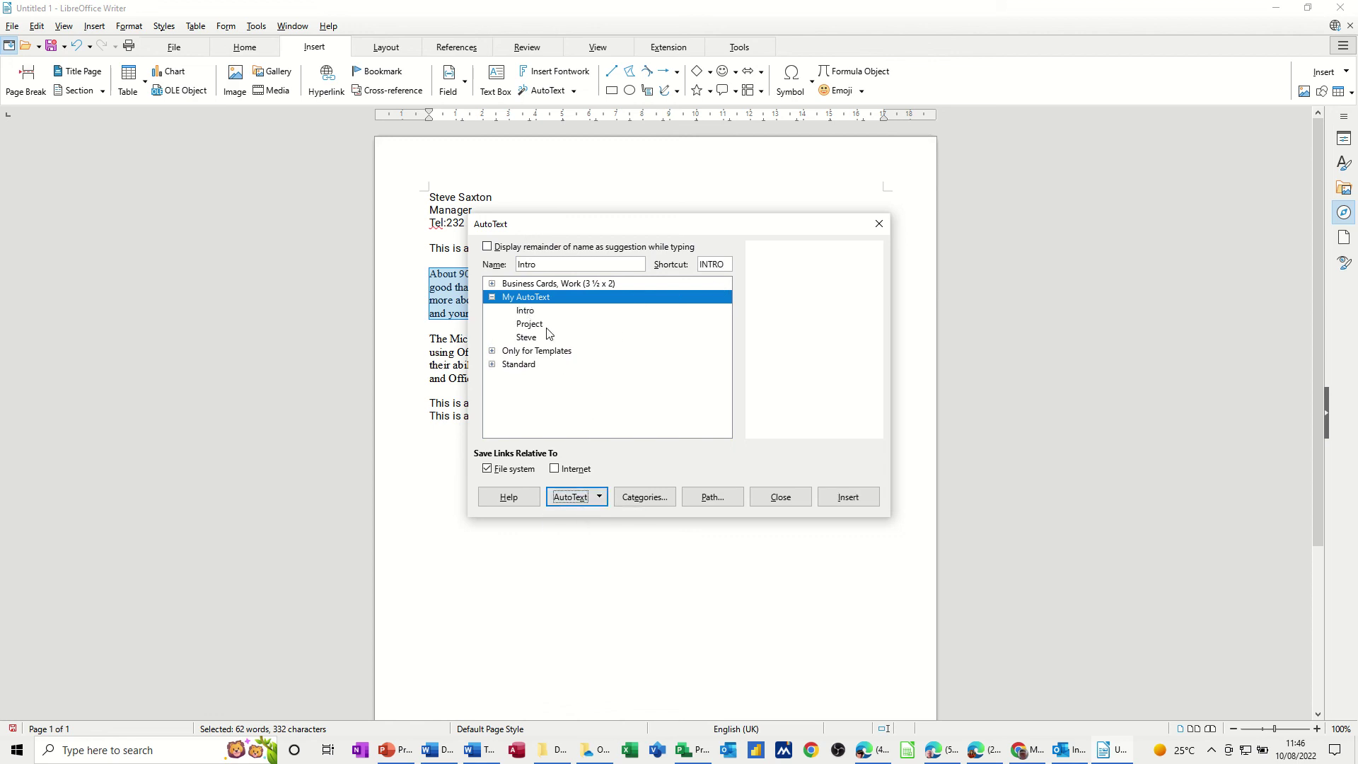
left_click(778, 507)
- Expand 'intro' with F3 below the Project lines and add blank lines around it
left_click(841, 431)
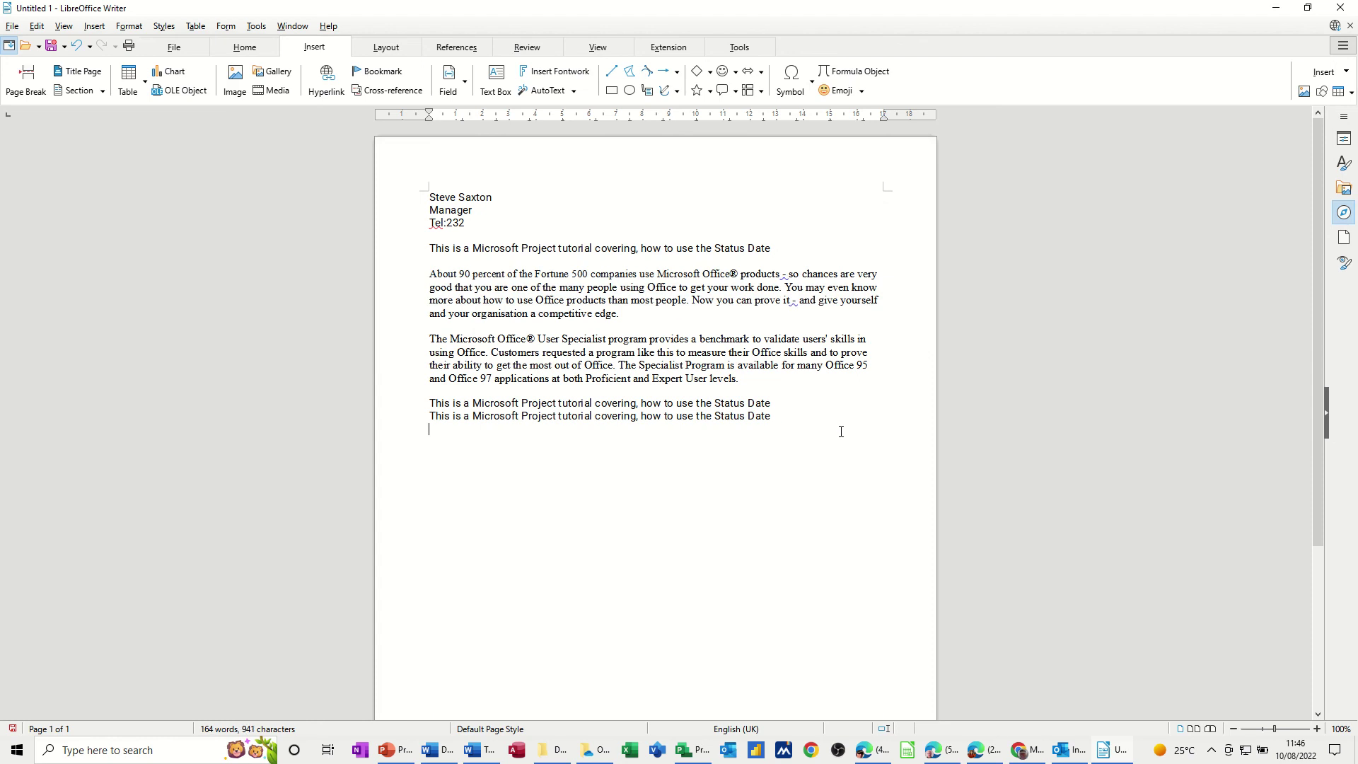
type("intro")
key("F3")
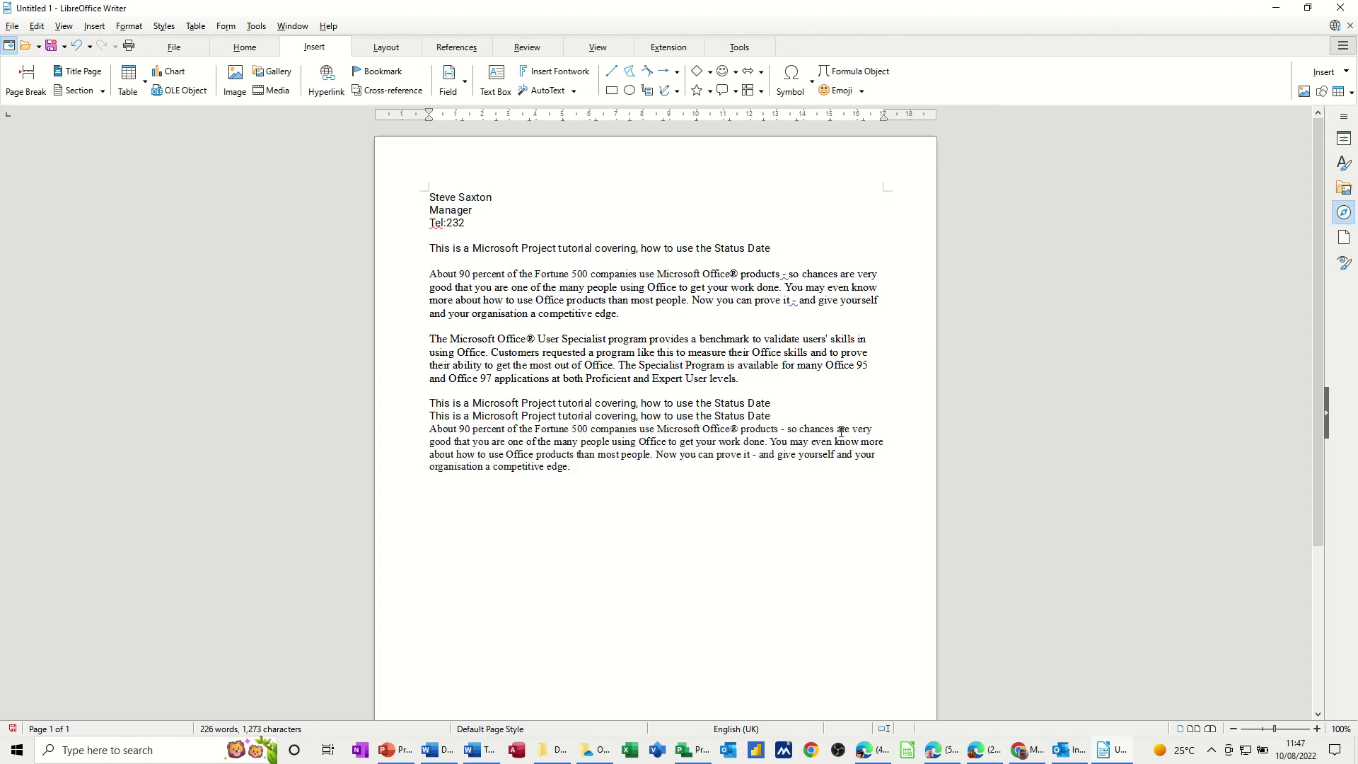
left_click(433, 428)
key("Return")
left_click(578, 489)
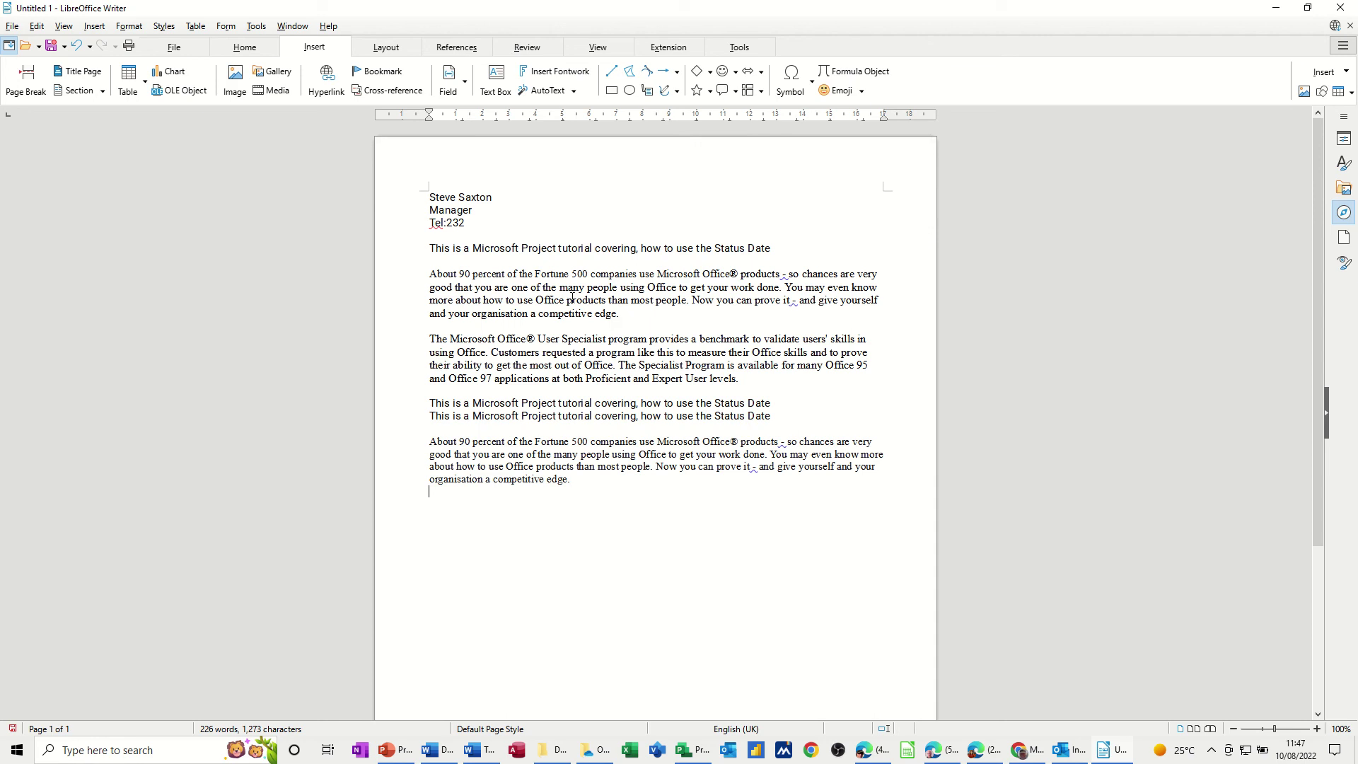
key("Return")
- Save the Microsoft Office User Specialist paragraph as AutoText 'End' with shortcut END
left_click_drag(428, 341, 739, 378)
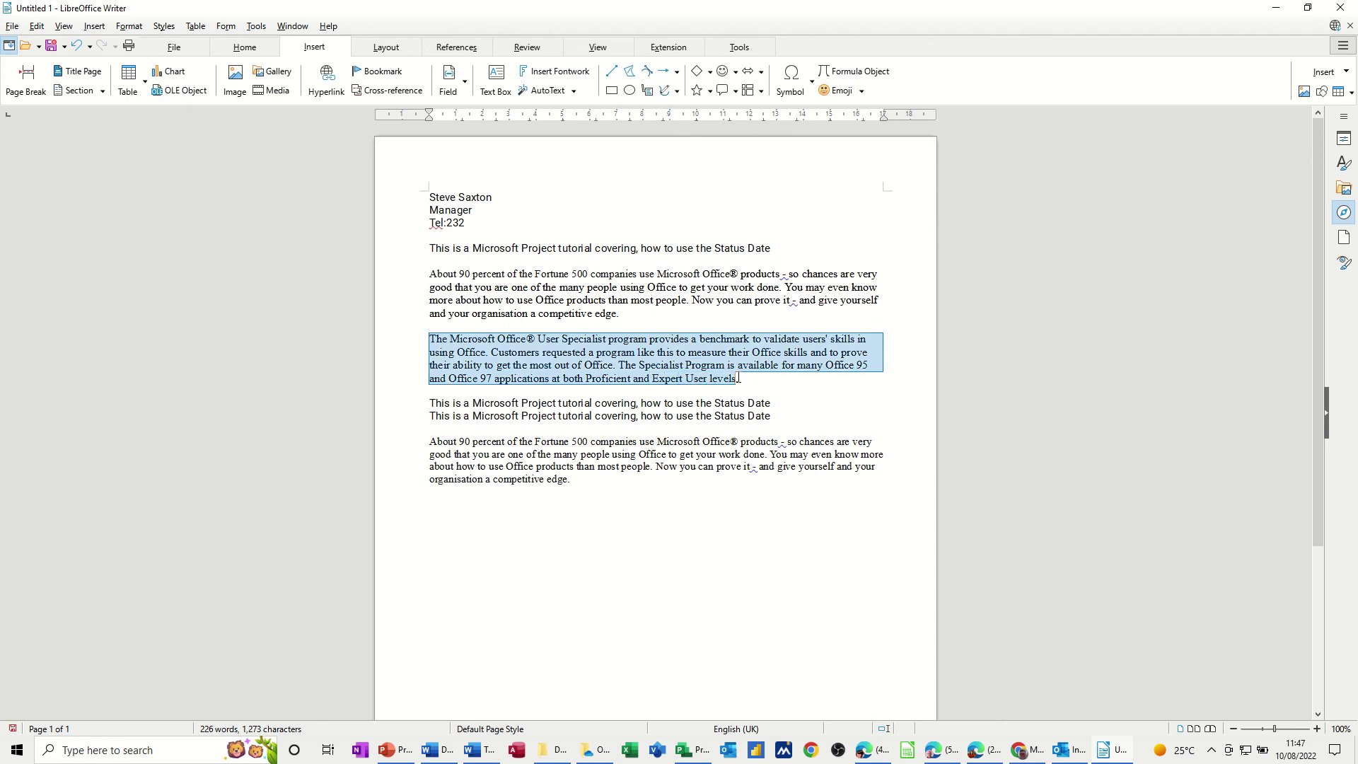
left_click(546, 90)
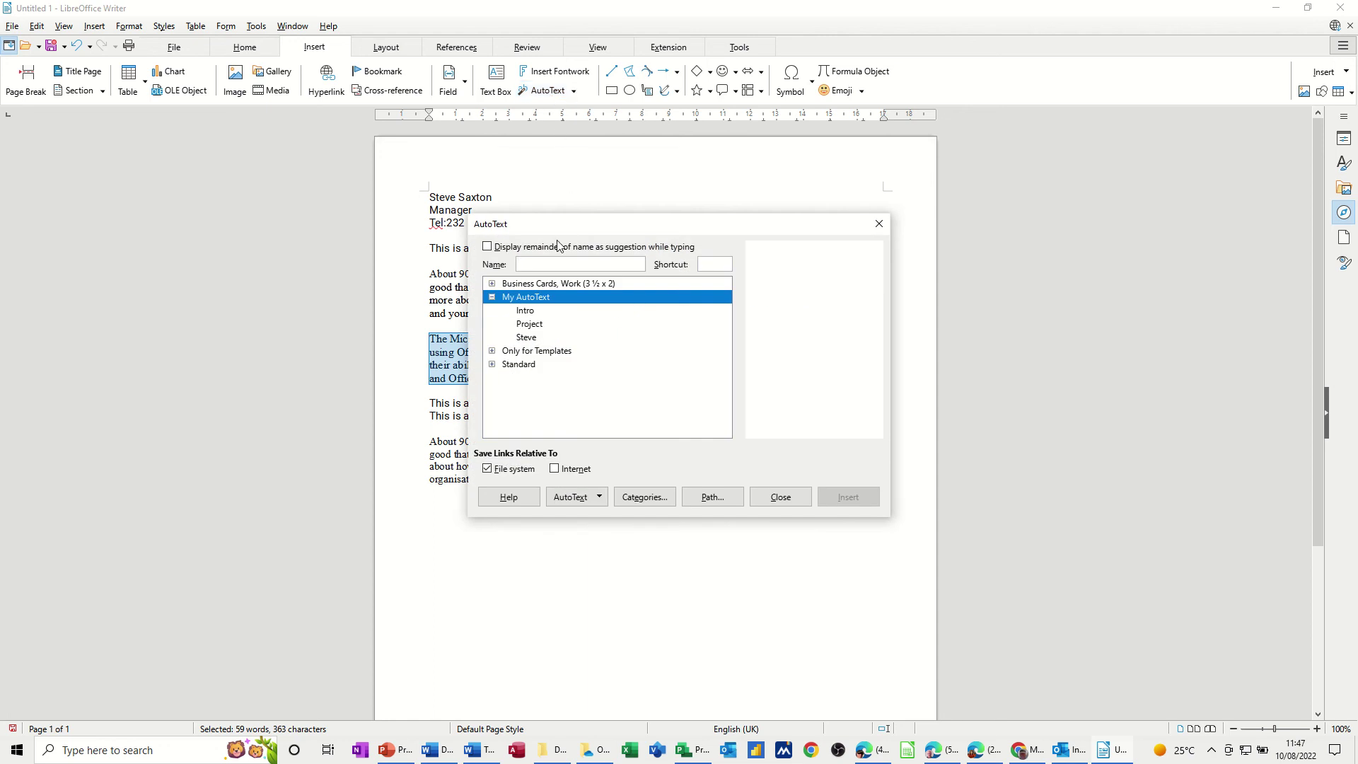
type("End")
left_click(716, 266)
type("nd")
left_click(570, 497)
left_click(576, 515)
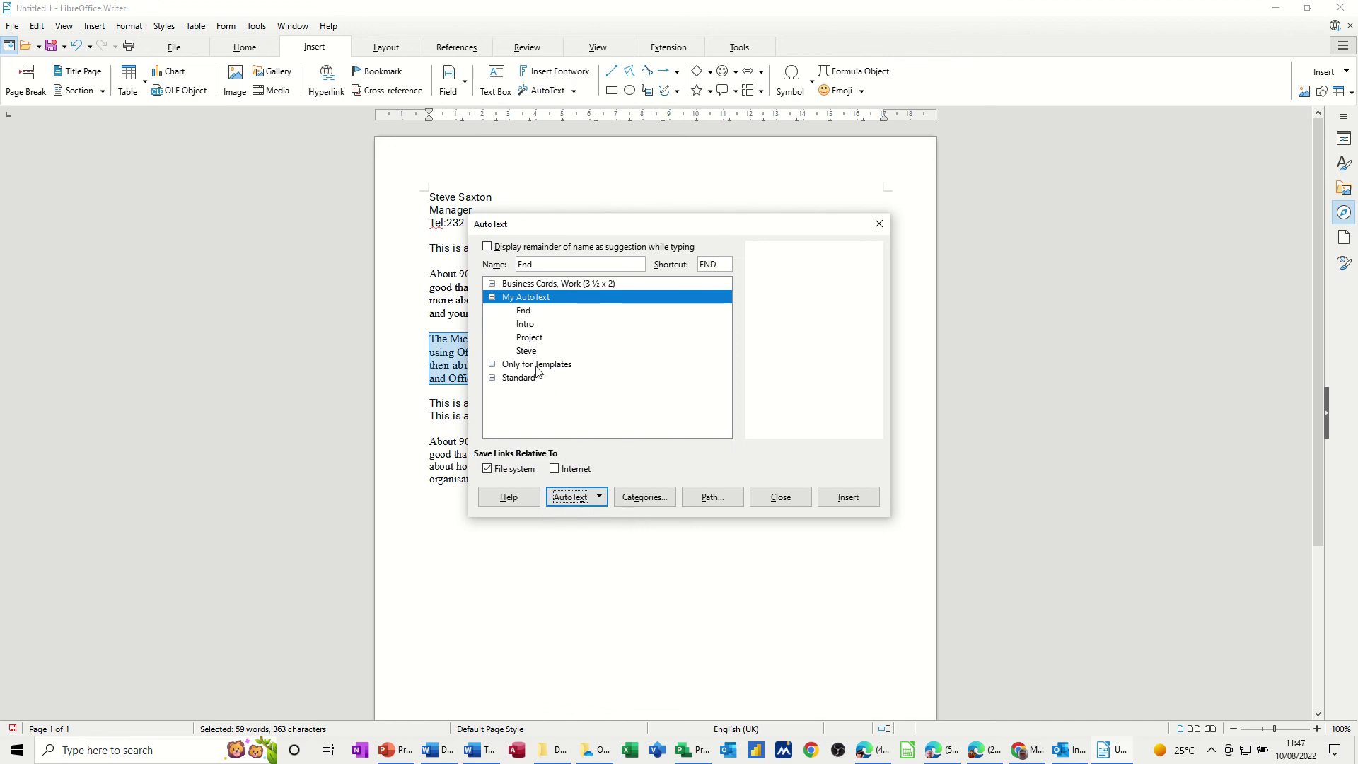
left_click(781, 497)
- Type 'end' on the last line and expand it with F3
left_click(624, 495)
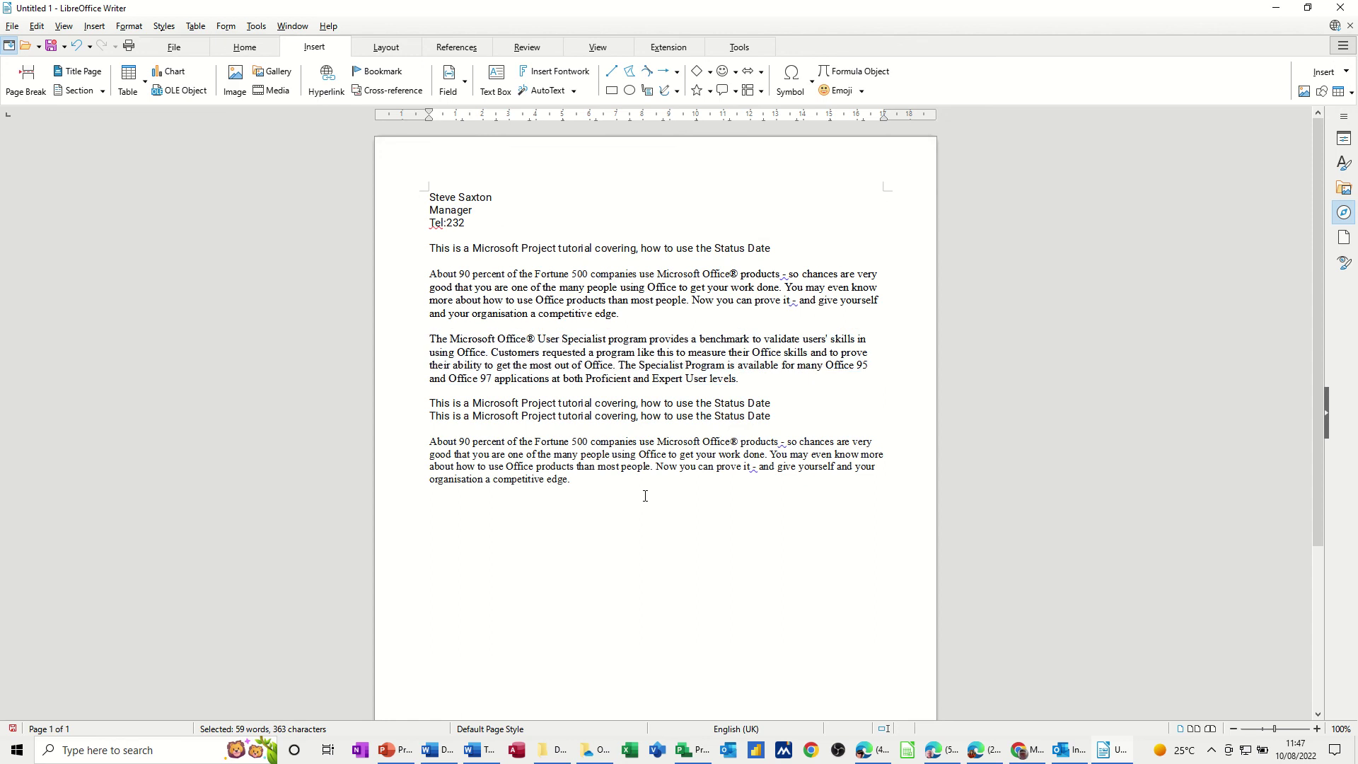
type("end")
key("F3")
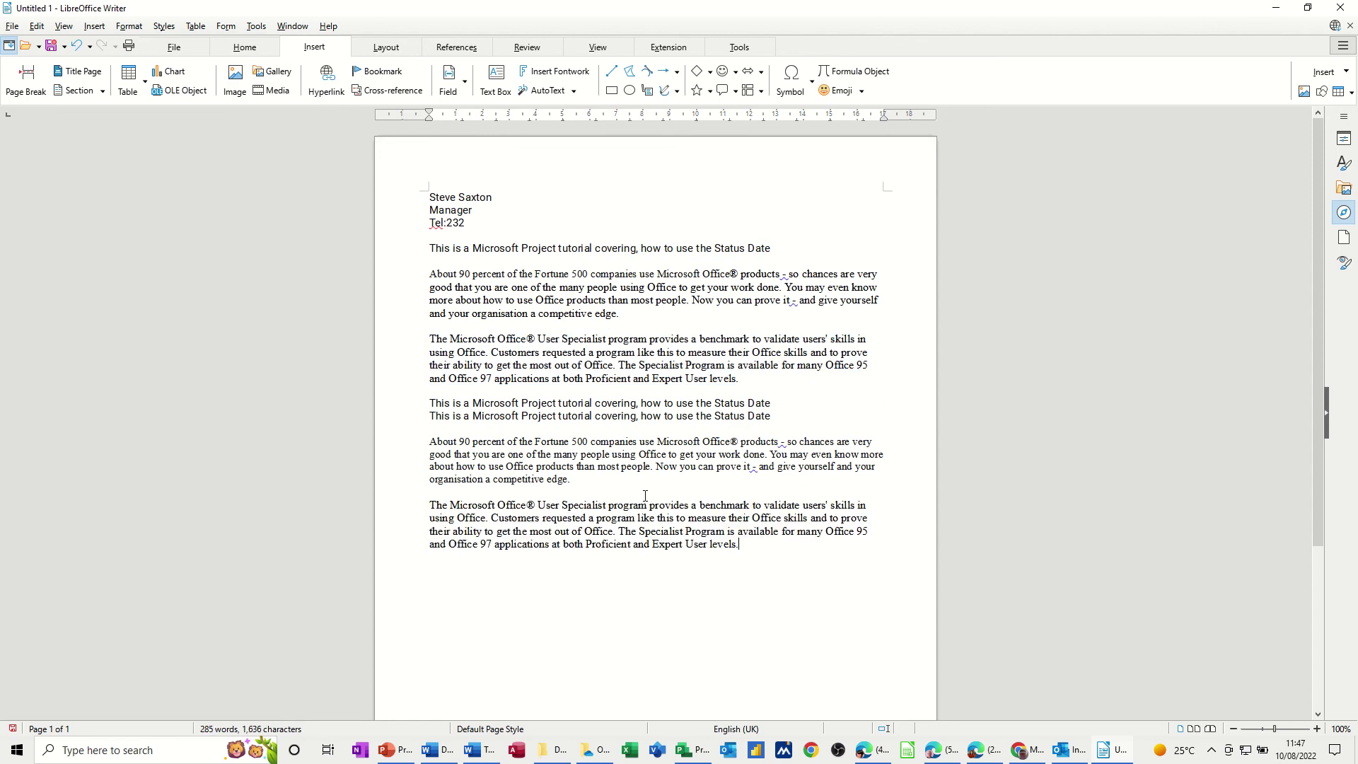